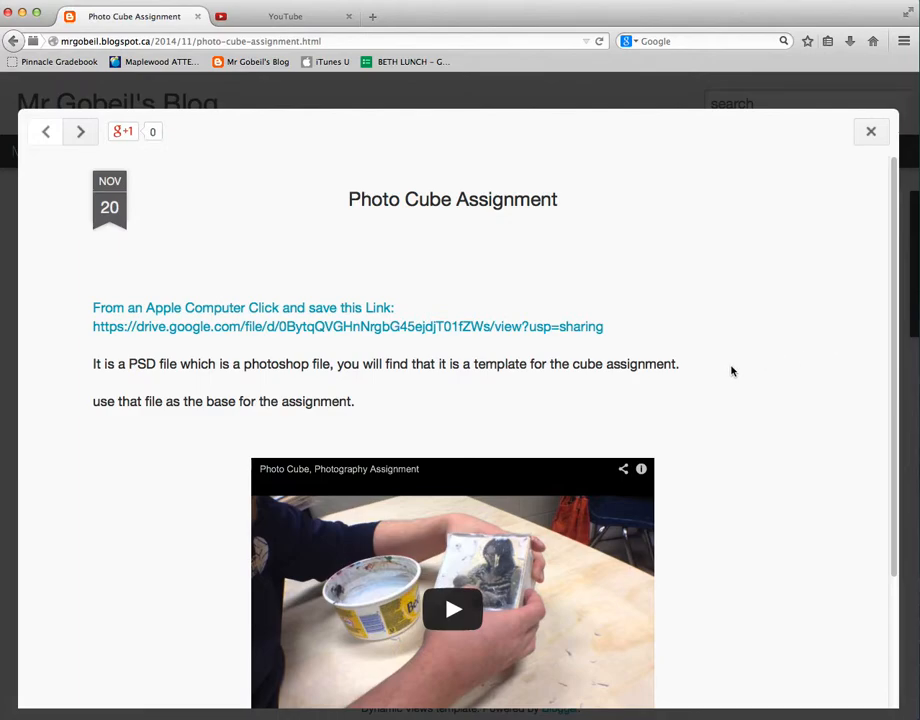
# Open the Google Drive link to the PSD template from the Photo Cube Assignment post
pyautogui.scroll(-1, 716, 367)
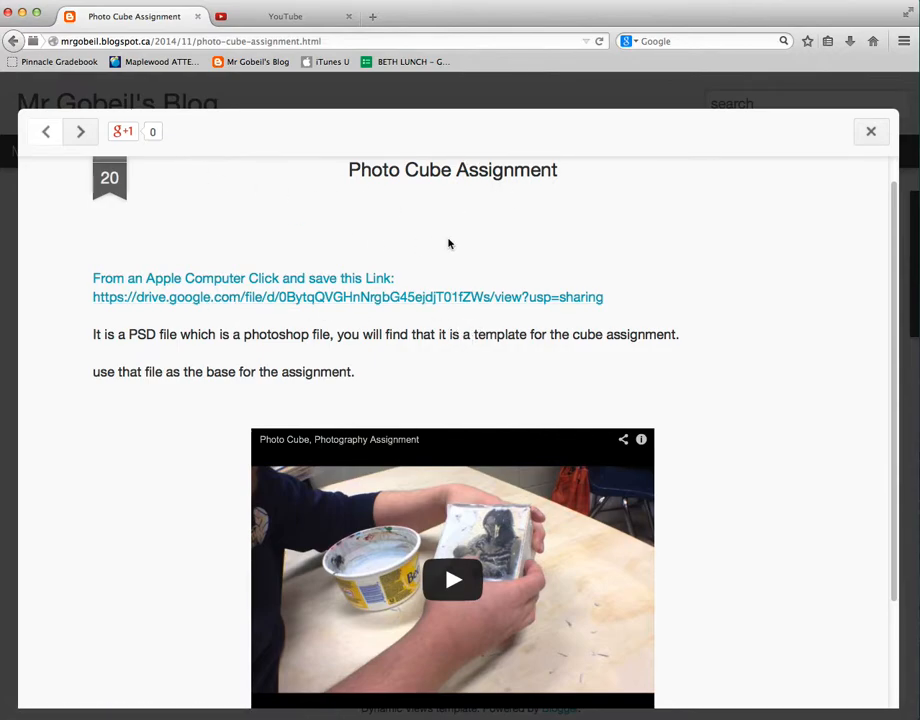
pyautogui.scroll(-3, 427, 230)
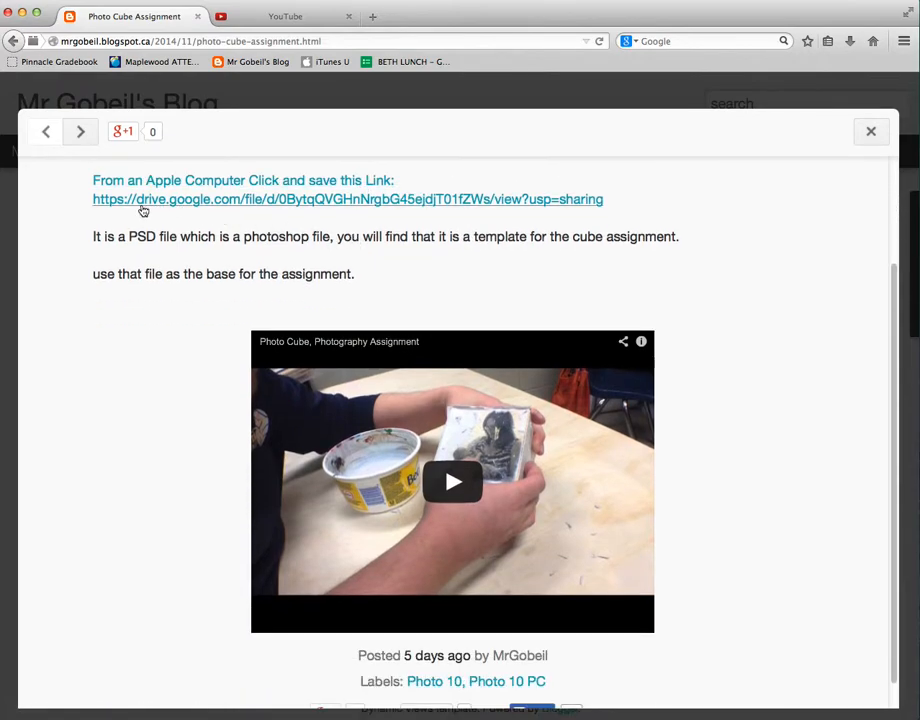
pyautogui.click(467, 201)
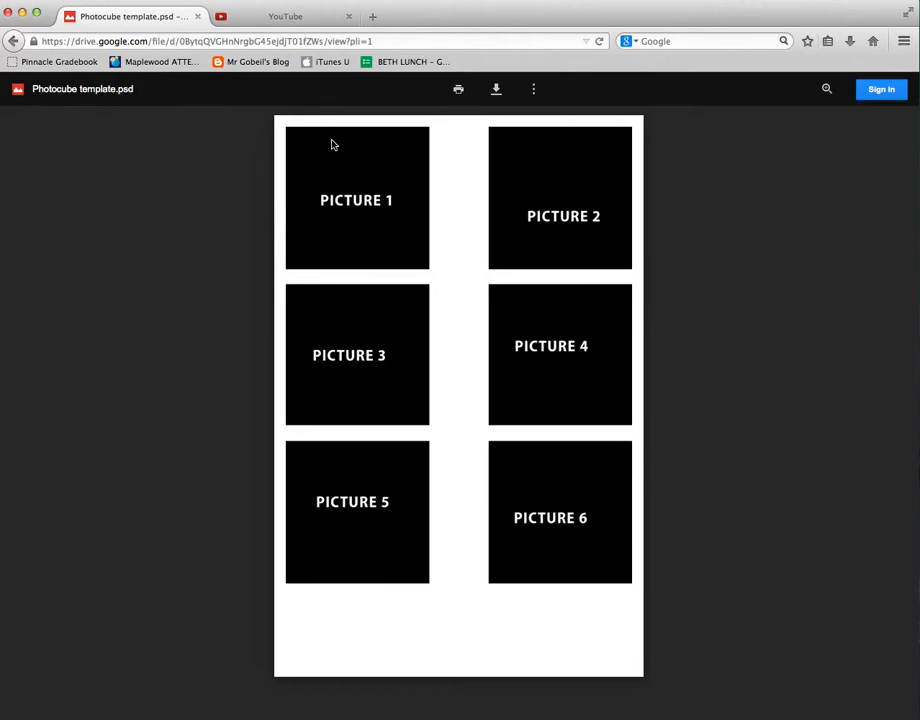
# Download Photocube template.psd, choosing Adobe Photoshop CS4 as the application to open it with
pyautogui.click(497, 92)
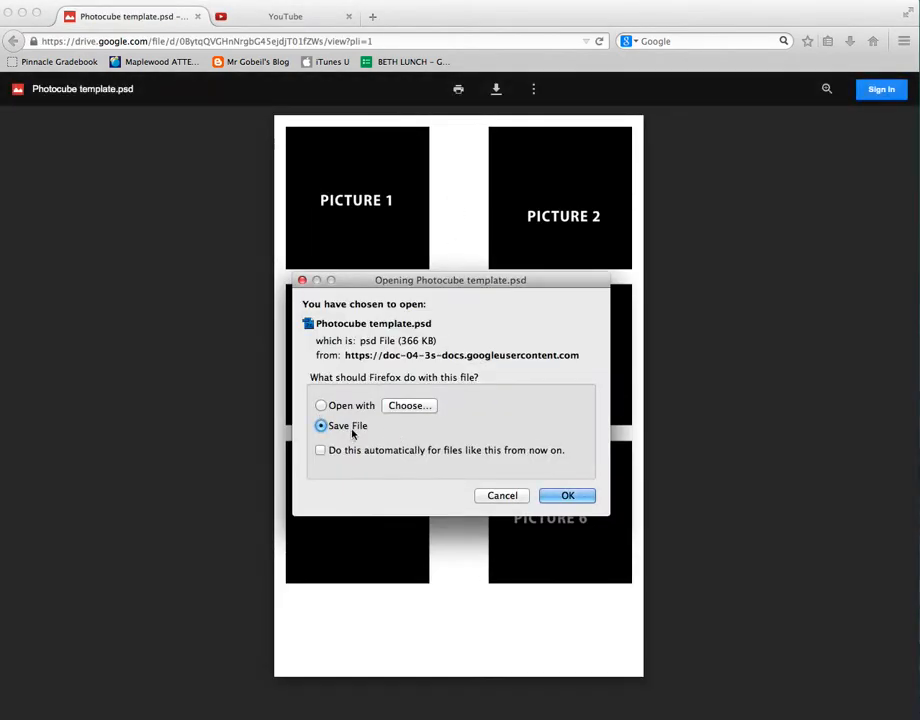
pyautogui.click(343, 407)
pyautogui.click(566, 497)
pyautogui.click(578, 361)
pyautogui.click(406, 406)
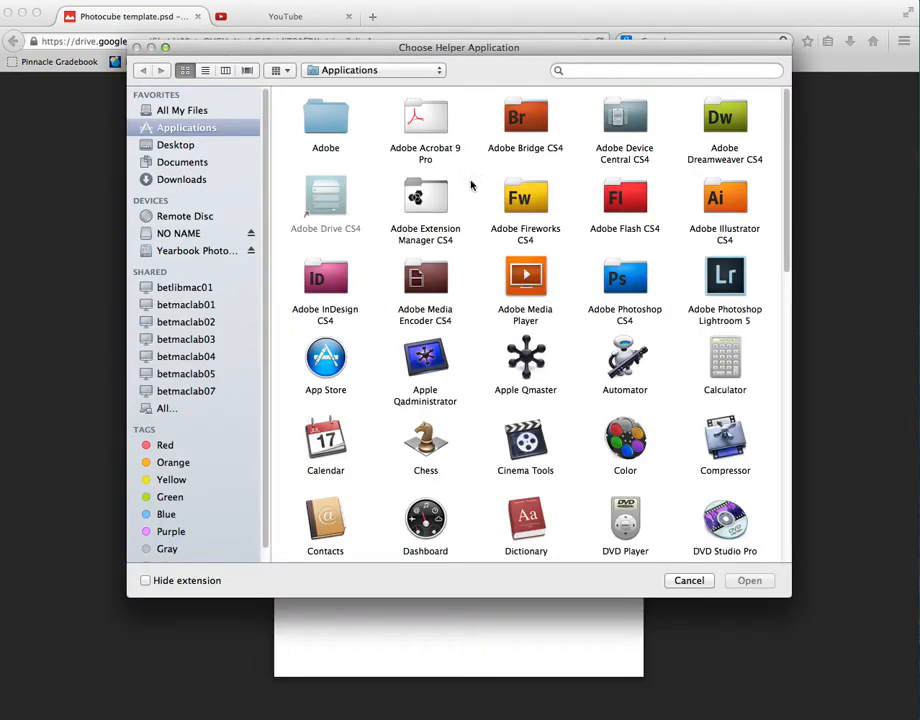
pyautogui.doubleClick(612, 284)
pyautogui.doubleClick(327, 118)
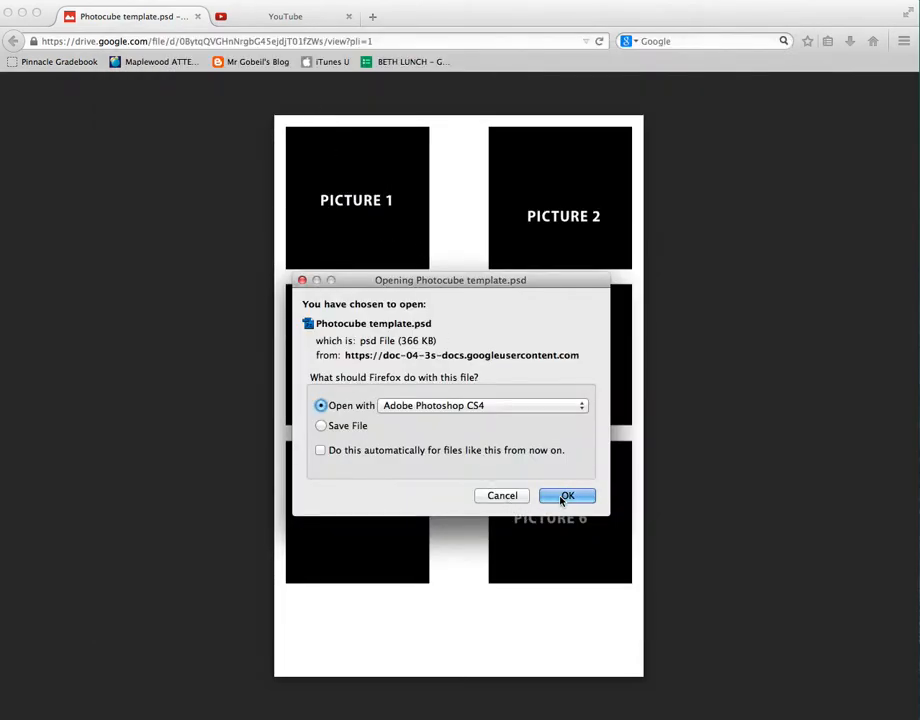
pyautogui.click(566, 495)
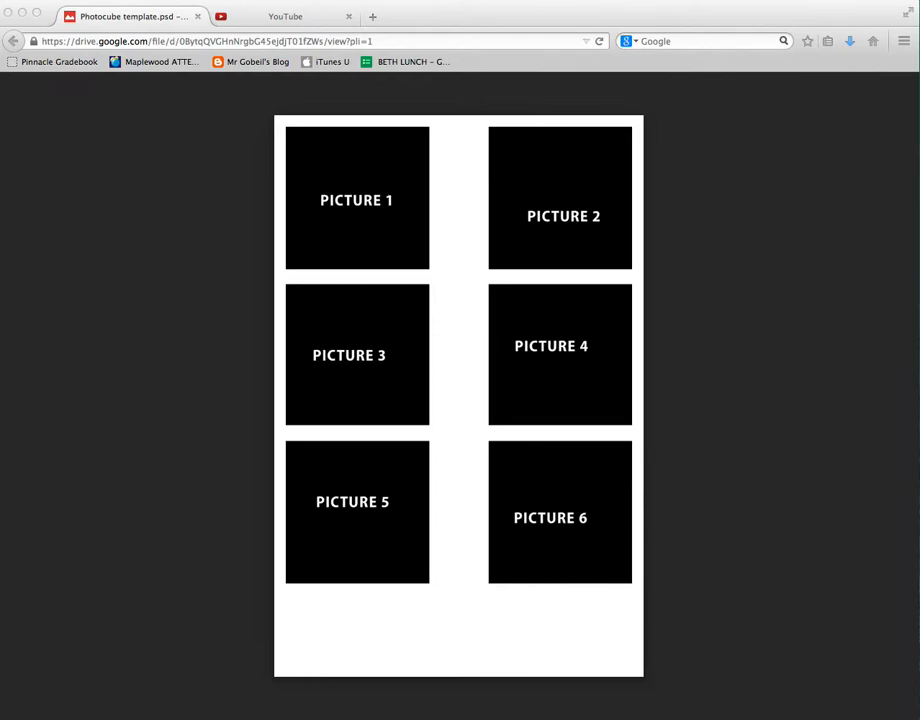
# Bring up the opened Photocube template document and move its window down to clear the screen edge
pyautogui.moveTo(255, 715); pyautogui.dragTo(382, 10)
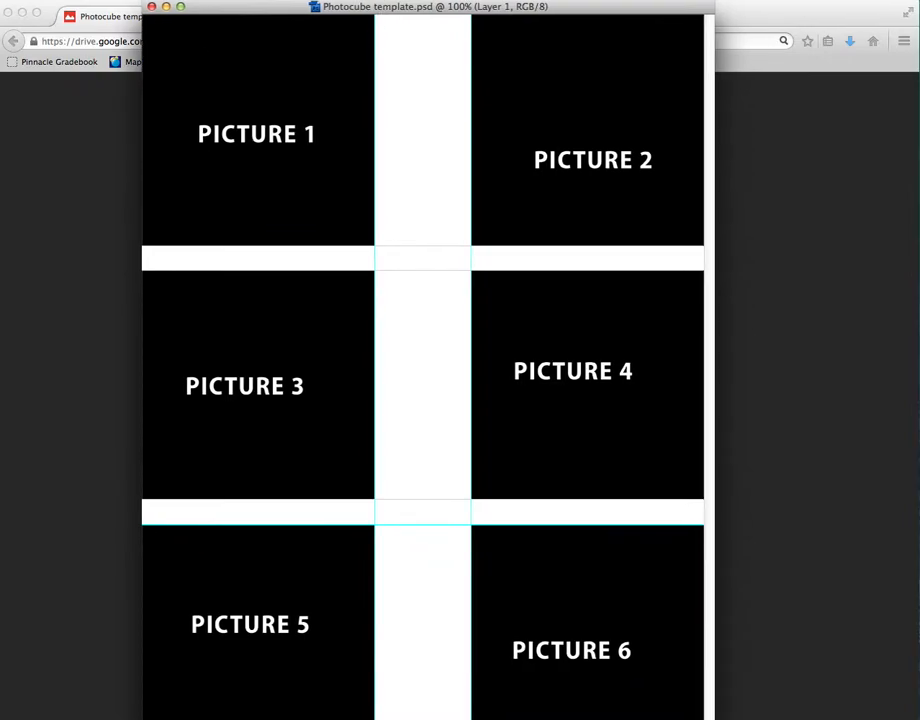
pyautogui.click(104, 160)
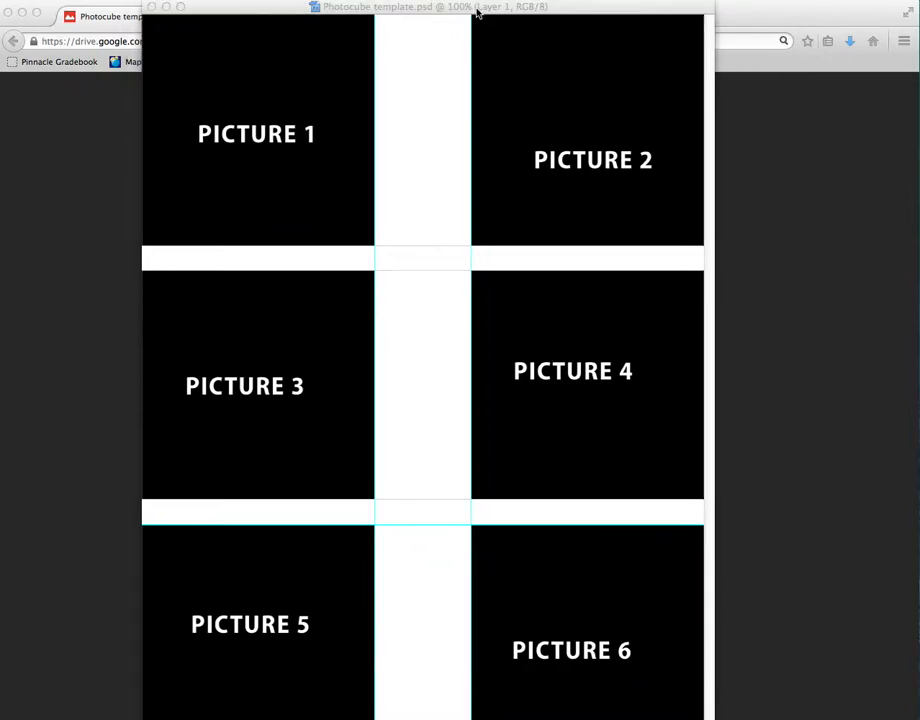
pyautogui.moveTo(400, 6); pyautogui.dragTo(398, 30)
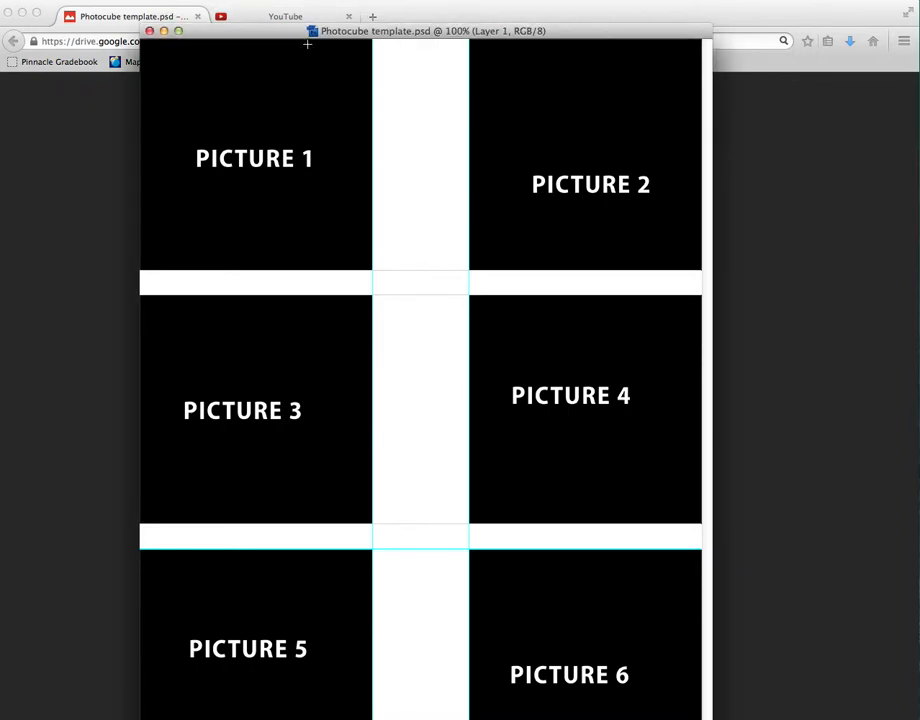
pyautogui.press('super+Tab')
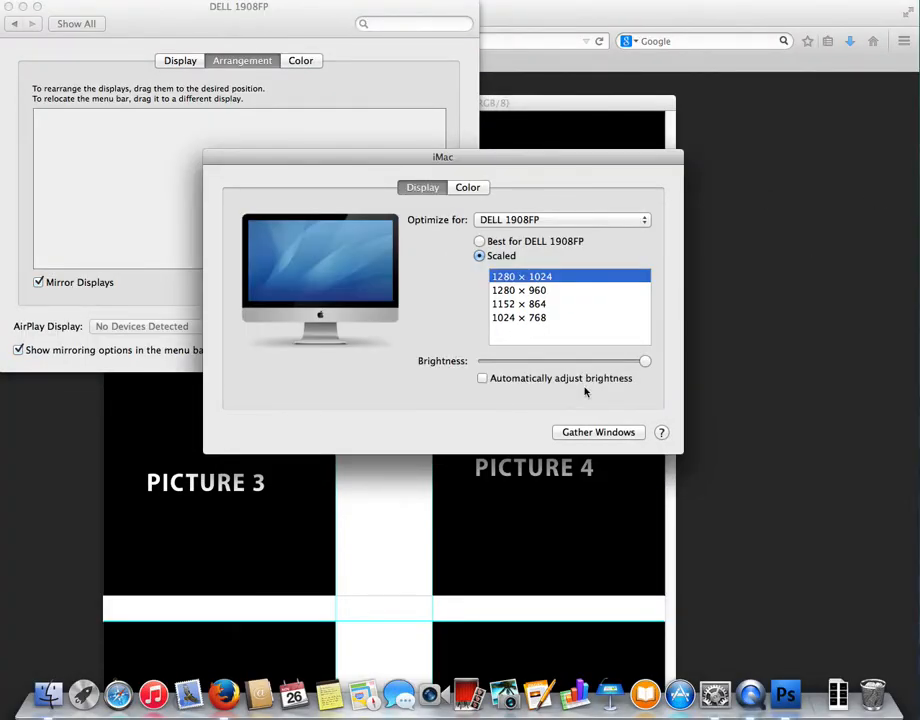
# Move the iMac display settings window aside and switch back to Photoshop
pyautogui.moveTo(236, 163); pyautogui.dragTo(544, 183)
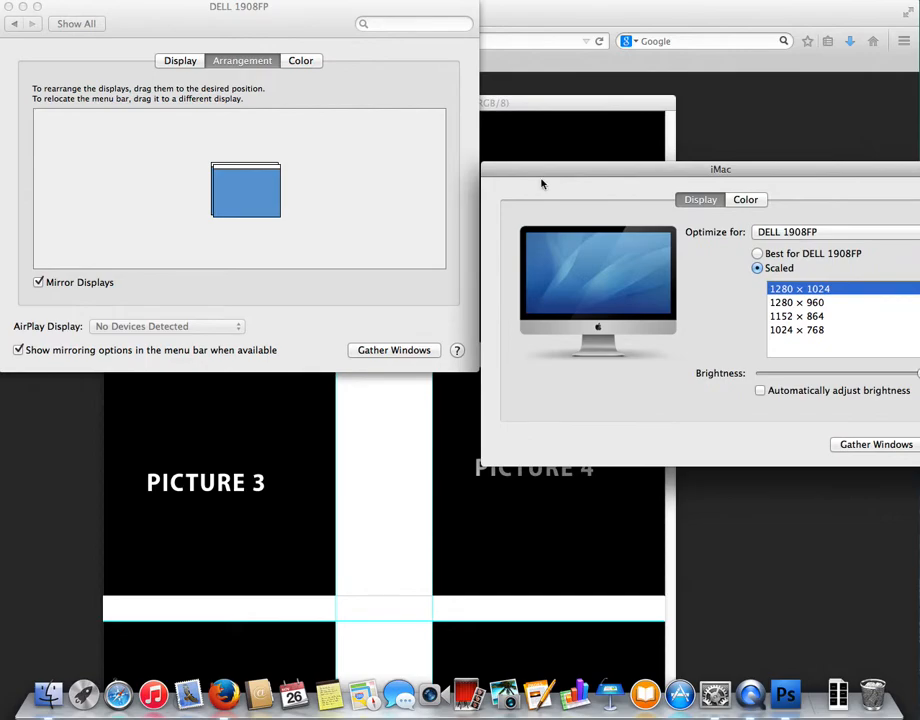
pyautogui.moveTo(644, 183); pyautogui.dragTo(318, 123)
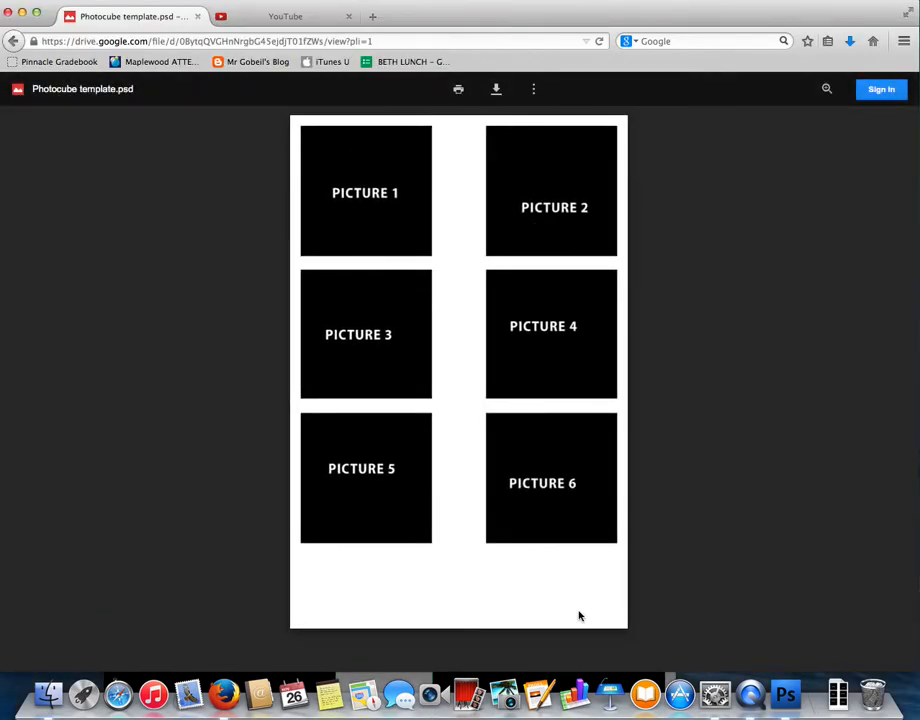
pyautogui.click(785, 693)
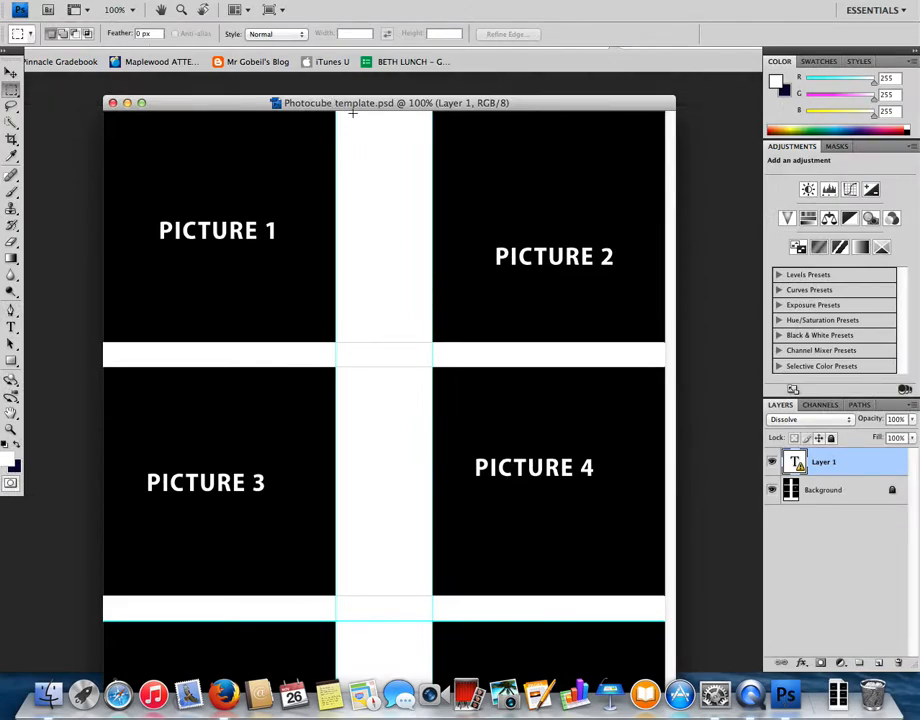
# Reposition the Photocube template window in the workspace and set its zoom to 50%
pyautogui.moveTo(349, 99); pyautogui.dragTo(284, 69)
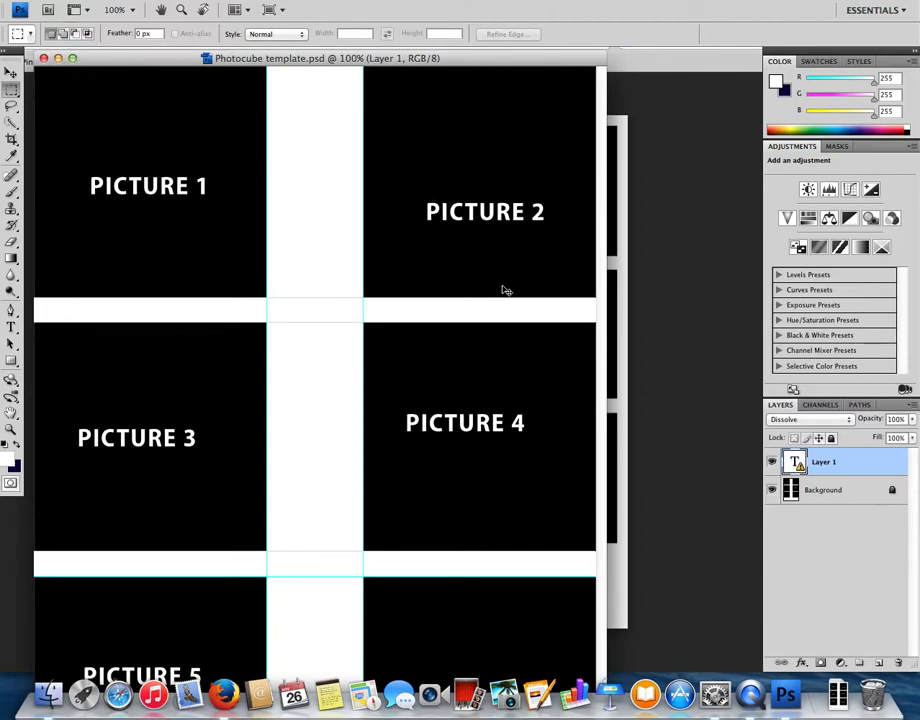
pyautogui.press('super+minus')
pyautogui.press('super+minus')
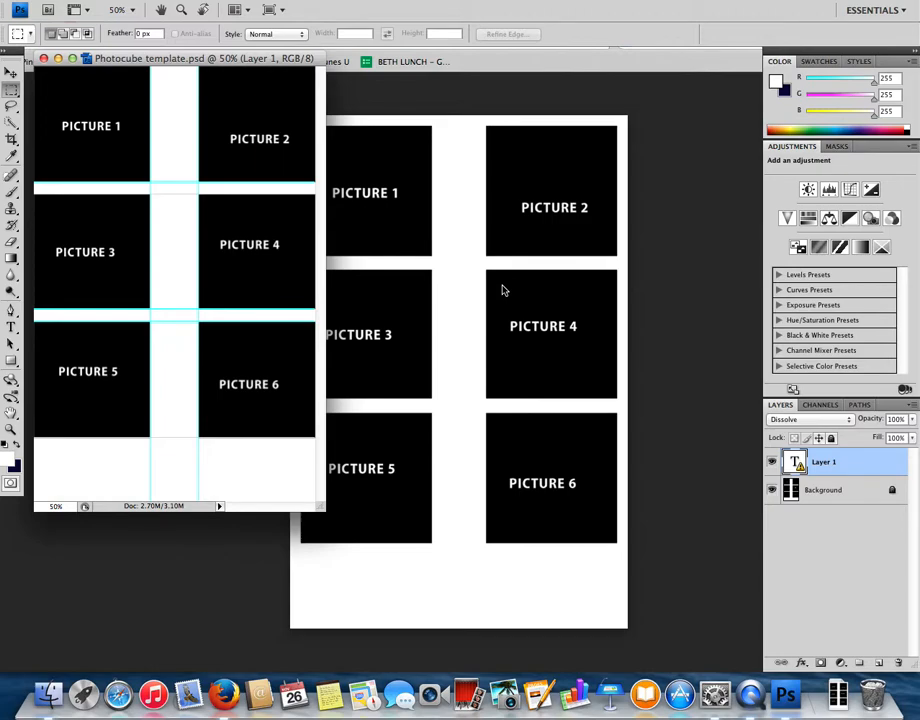
pyautogui.press('super+minus')
pyautogui.press('super+plus')
pyautogui.press('super+plus')
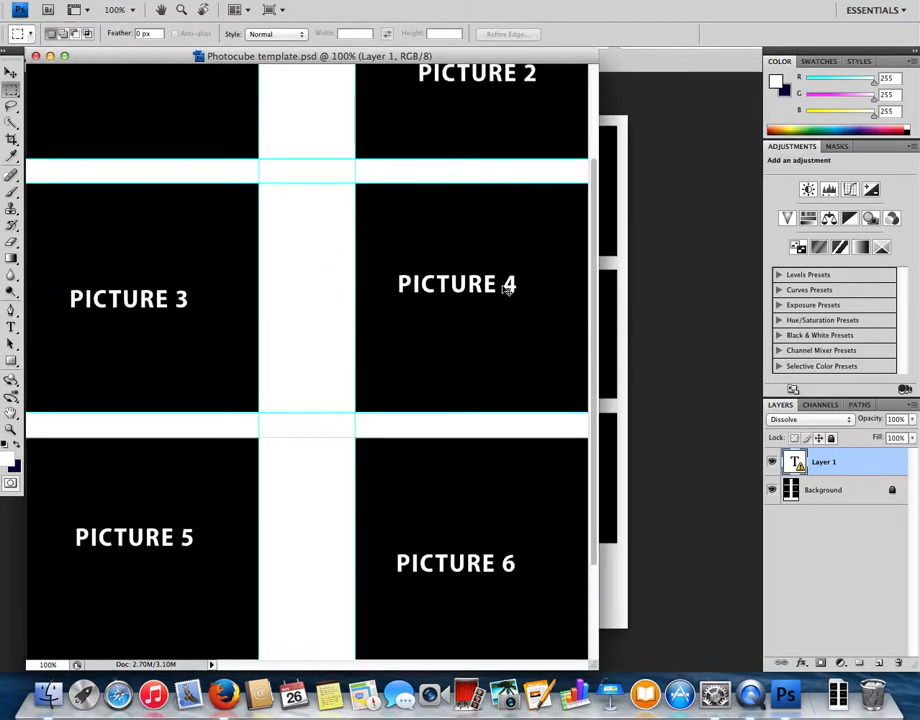
pyautogui.press('super+minus')
pyautogui.press('super+minus')
pyautogui.press('super+plus')
pyautogui.press('super+plus')
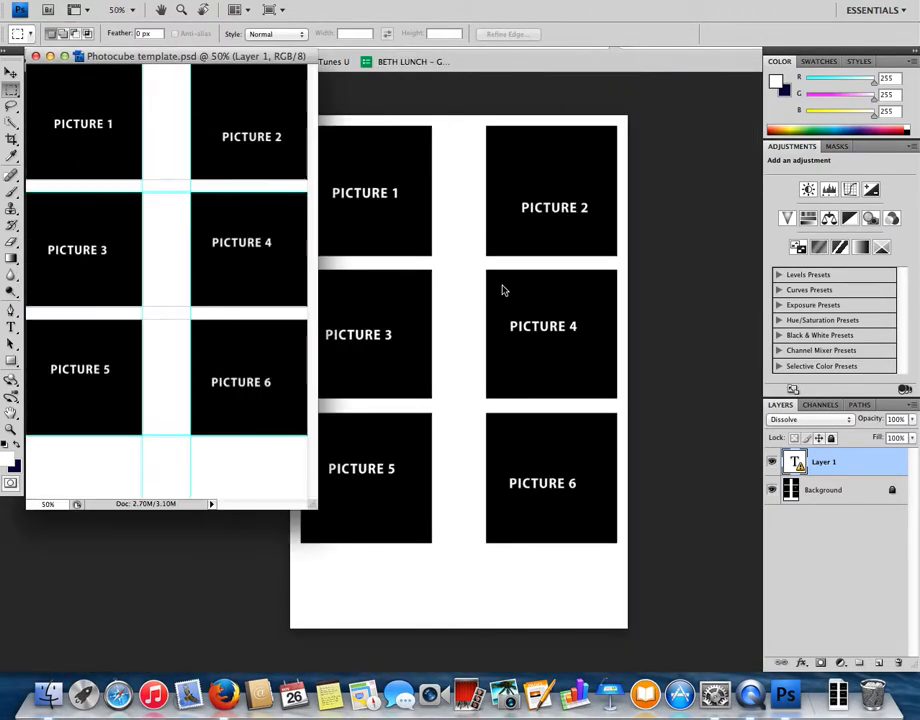
pyautogui.moveTo(181, 61); pyautogui.dragTo(220, 88)
# Switch to Firefox and open the home page of the teacher's blog in a new tab
pyautogui.click(653, 283)
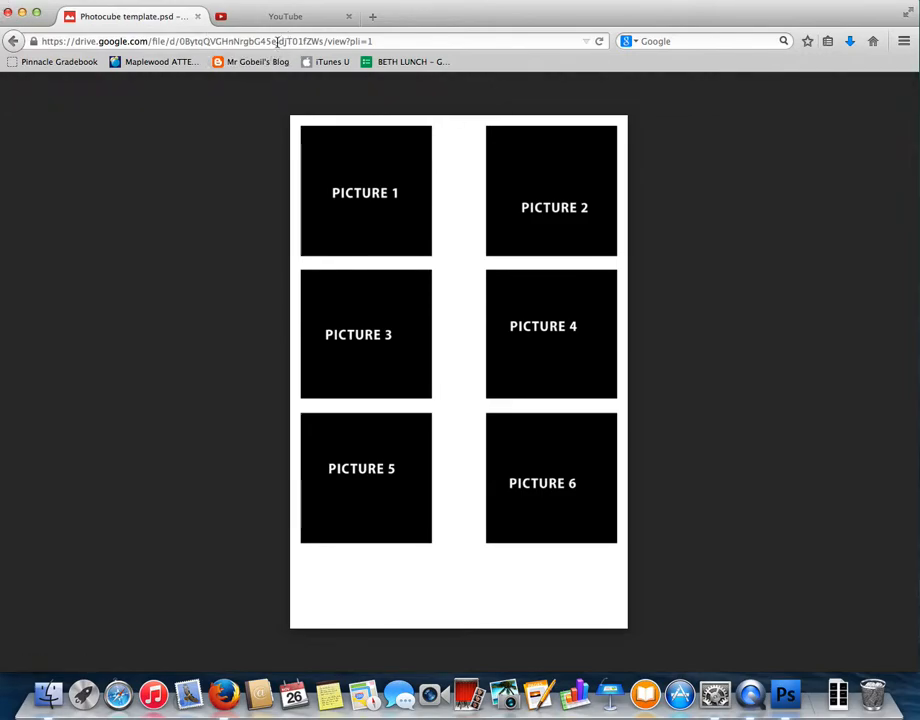
pyautogui.press('super+t')
pyautogui.write('mrgobeil.blogspot.ca/')
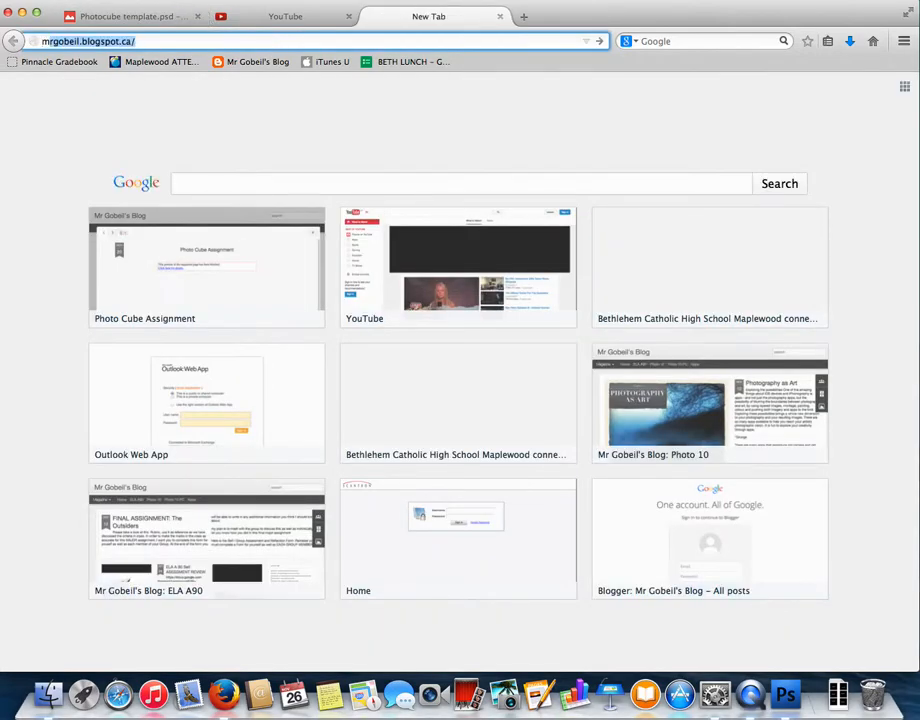
pyautogui.press('Return')
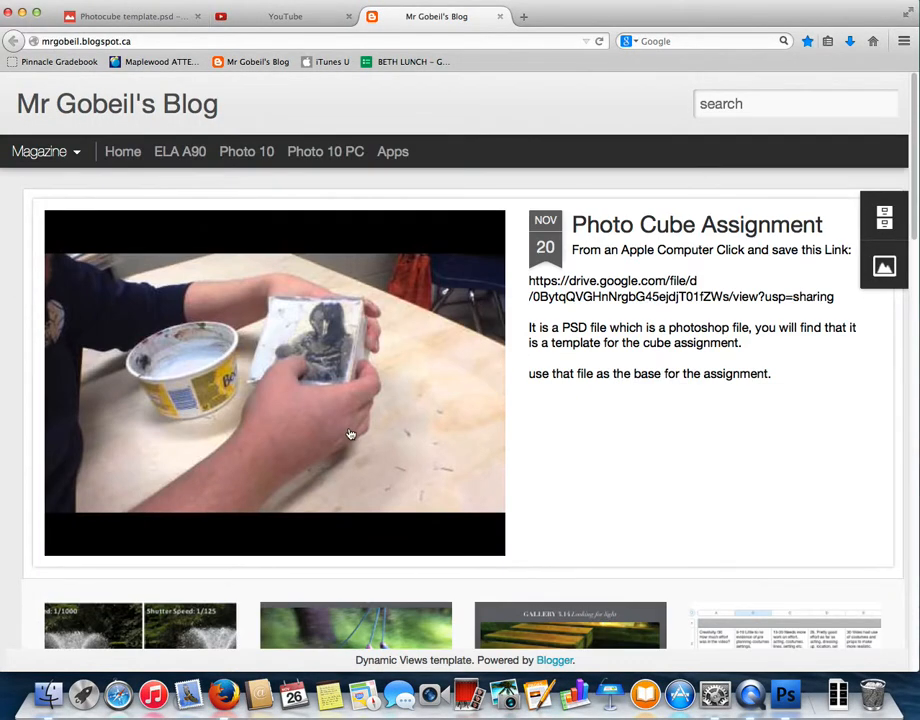
# Try saving the pool table photo from the Using Shutter Speed post to the desktop, and cancel the save
pyautogui.scroll(-4, 260, 425)
pyautogui.click(240, 422)
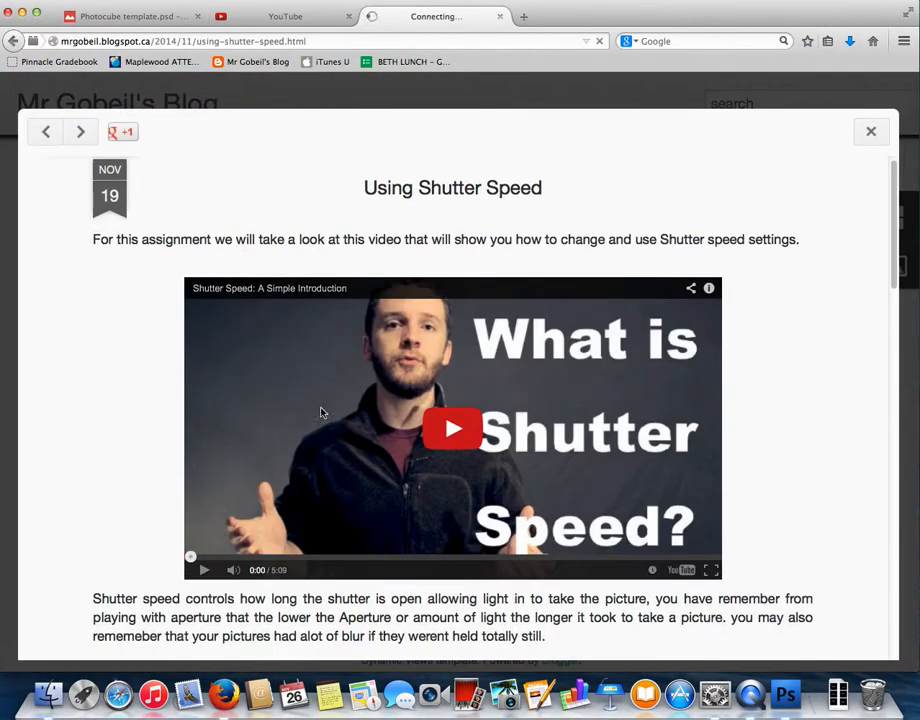
pyautogui.scroll(-4, 382, 378)
pyautogui.scroll(-10, 382, 378)
pyautogui.rightClick(307, 356)
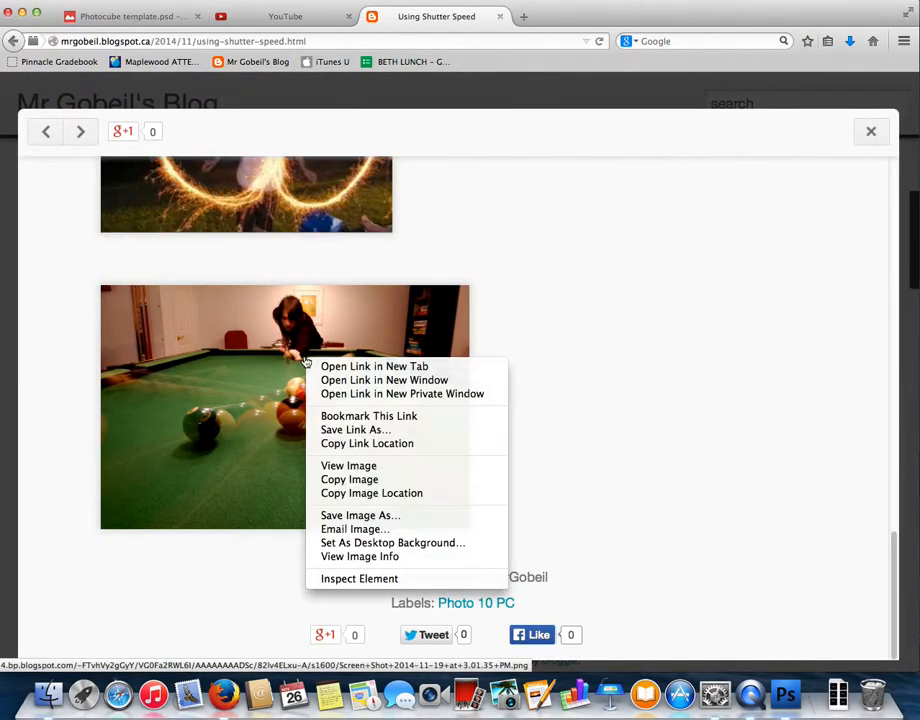
pyautogui.click(372, 516)
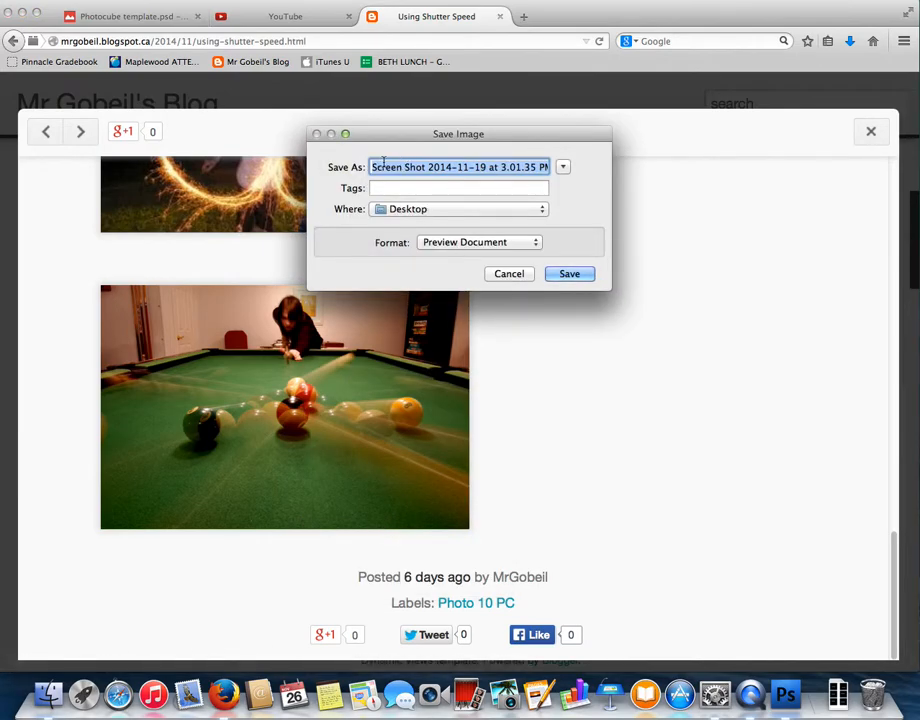
pyautogui.click(500, 276)
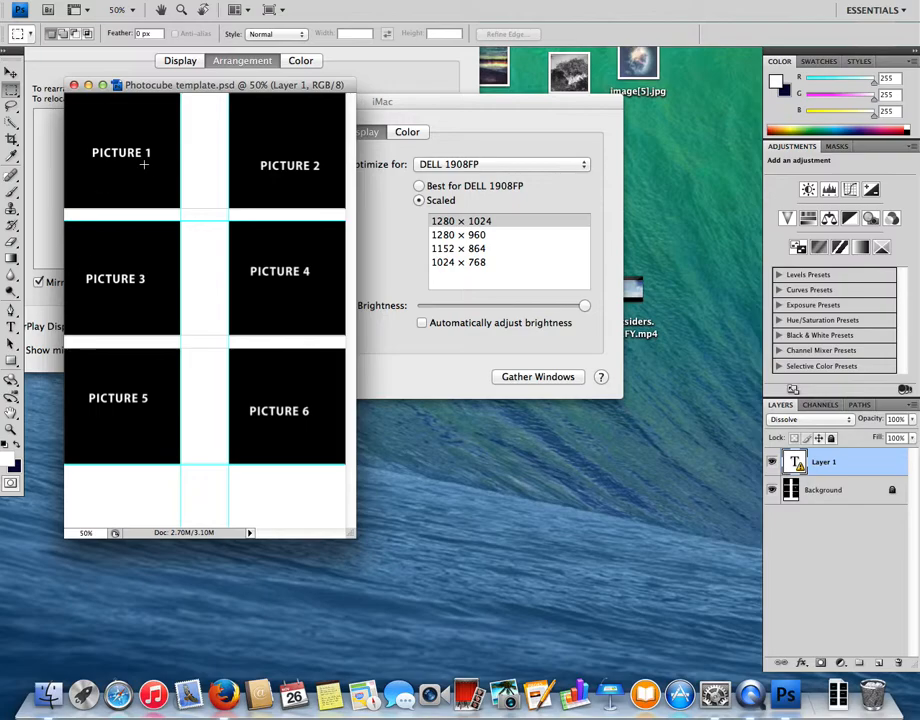
# Select Photoshop's Move tool and shift the display settings windows out of the way to uncover the desktop image files
pyautogui.click(10, 72)
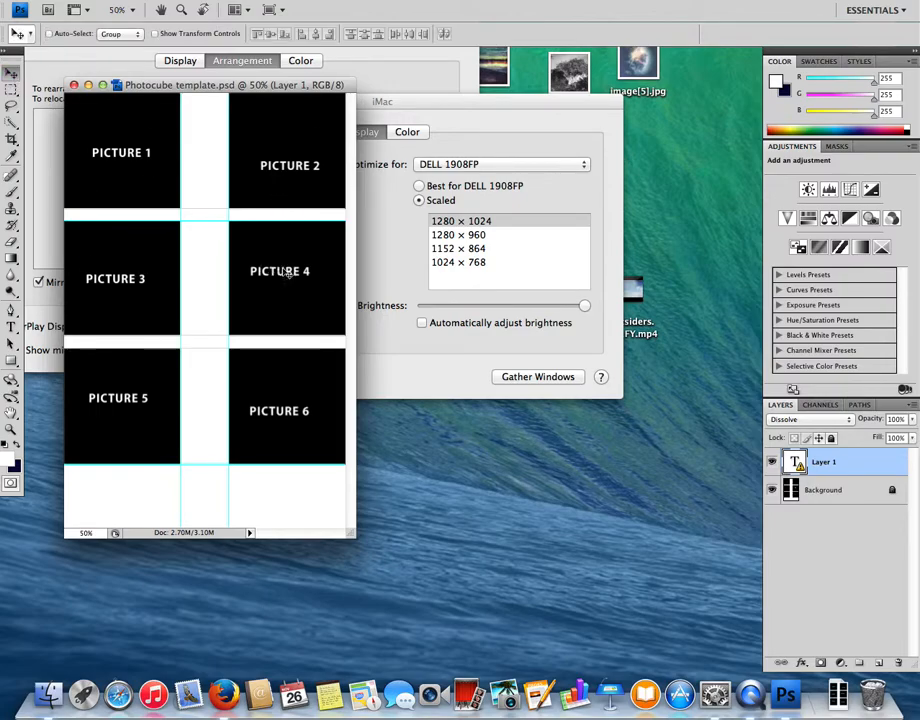
pyautogui.click(487, 108)
pyautogui.moveTo(487, 108); pyautogui.dragTo(785, 341)
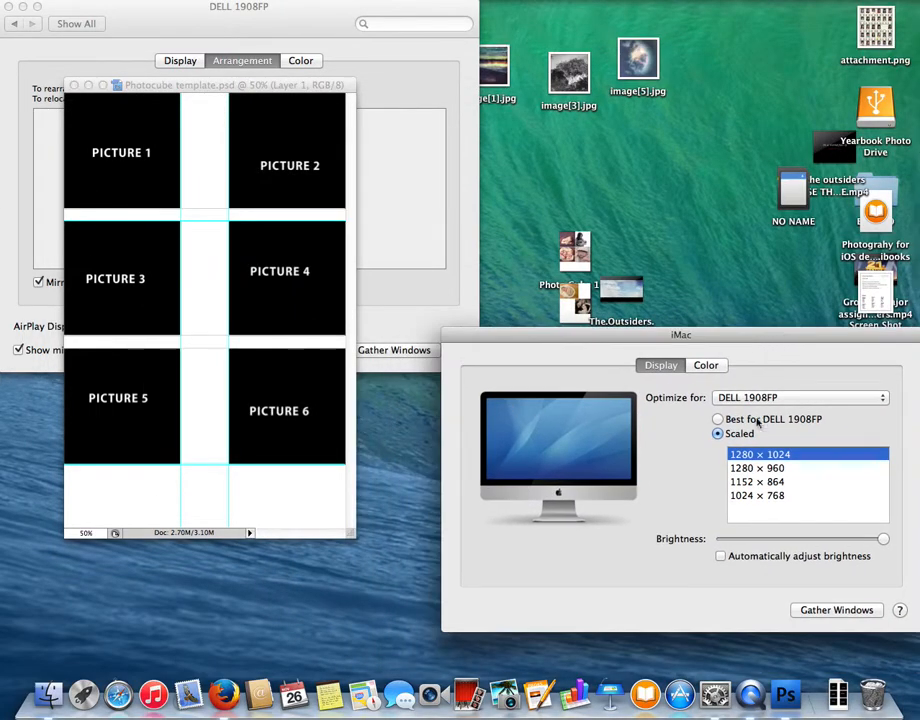
pyautogui.moveTo(486, 339); pyautogui.dragTo(917, 698)
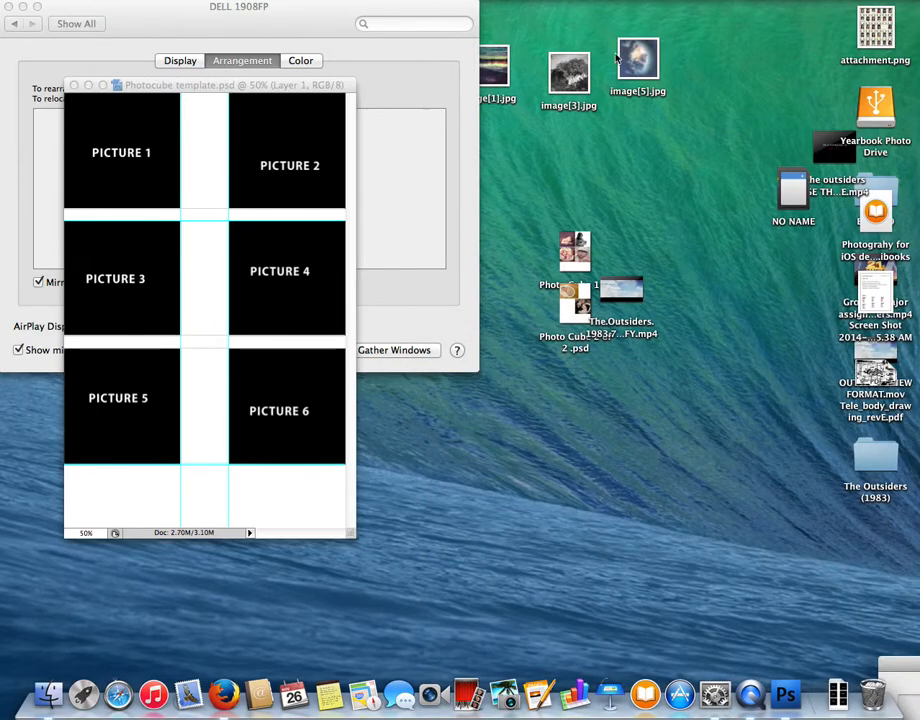
pyautogui.moveTo(721, 50); pyautogui.dragTo(456, 84)
pyautogui.moveTo(303, 27); pyautogui.dragTo(788, 279)
pyautogui.click(494, 259)
pyautogui.moveTo(712, 45); pyautogui.dragTo(245, 102)
pyautogui.rightClick(640, 67)
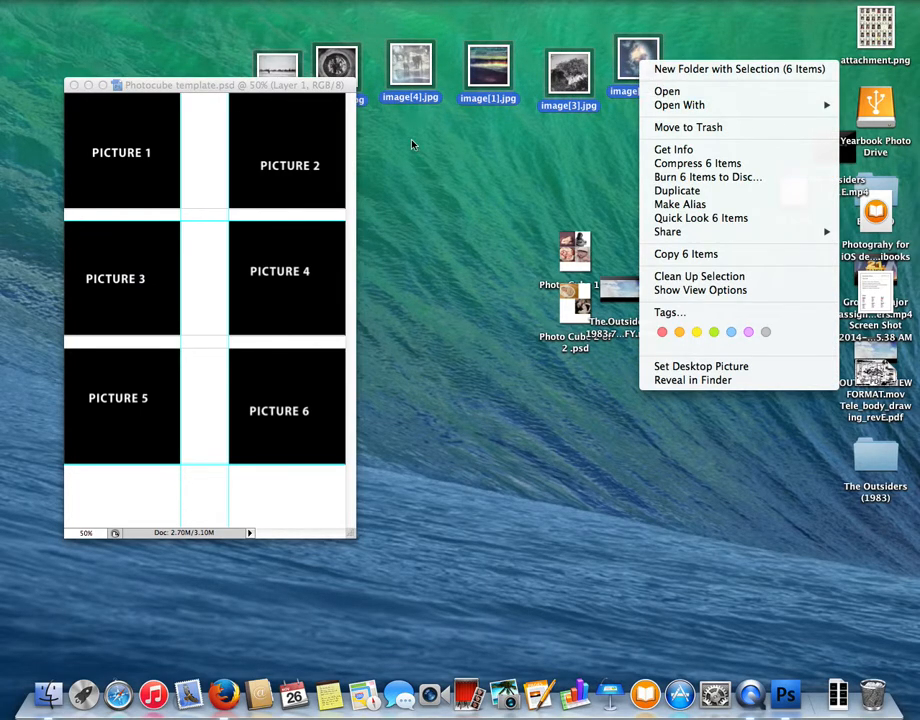
pyautogui.click(427, 174)
# Check the secondary button assignment in the Mouse settings of System Preferences and close the window
pyautogui.click(14, 1)
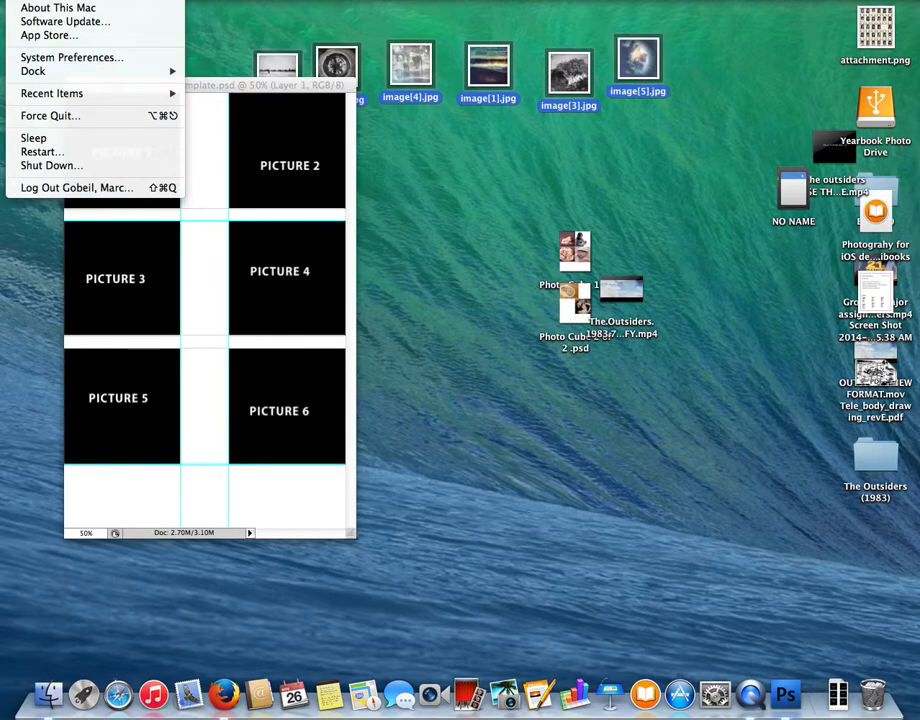
pyautogui.click(70, 62)
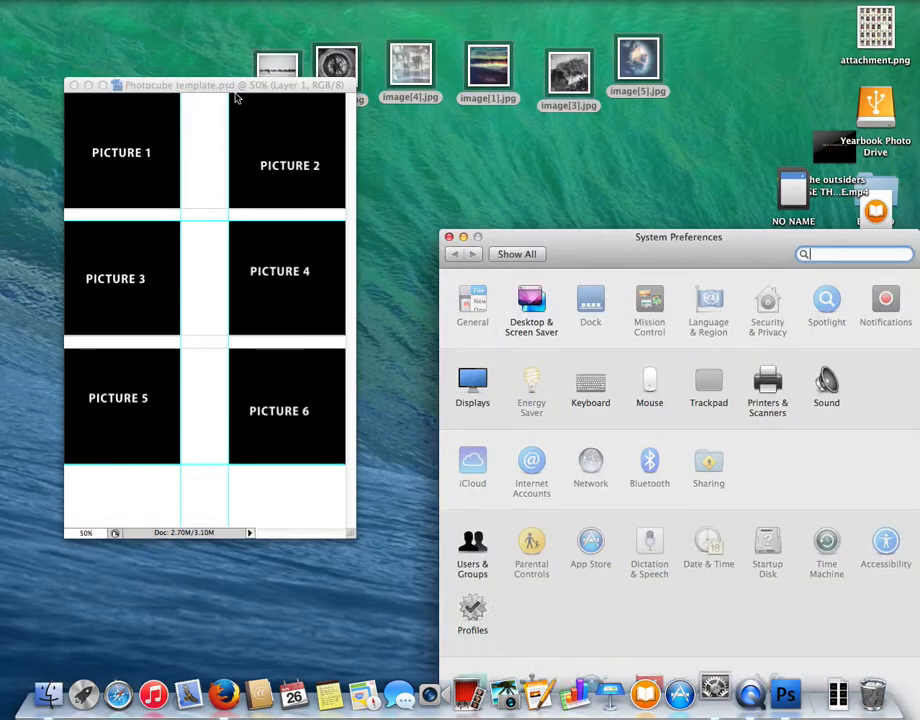
pyautogui.click(648, 388)
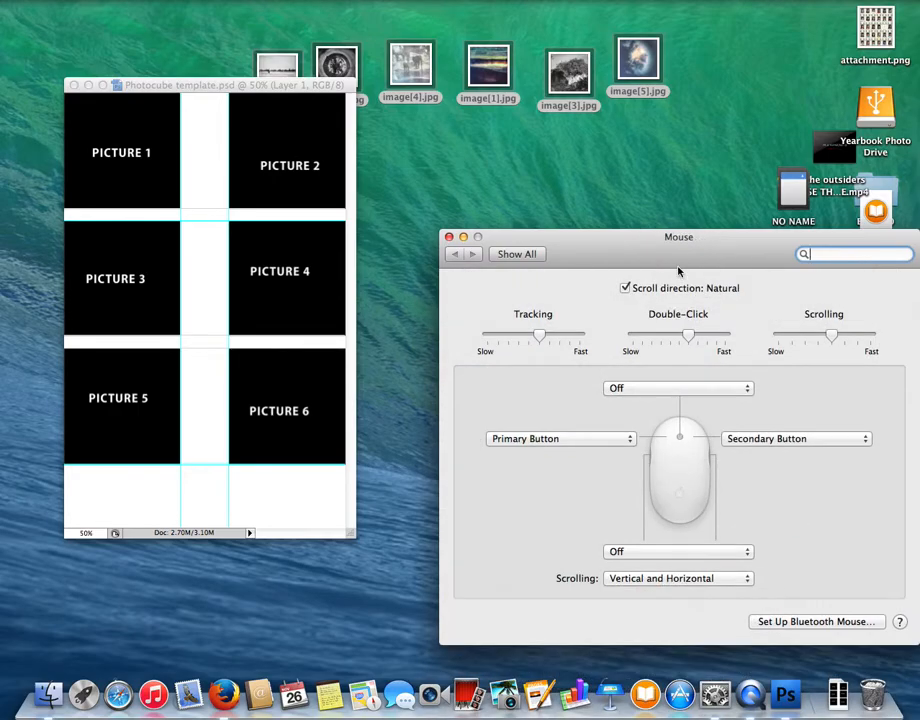
pyautogui.click(762, 438)
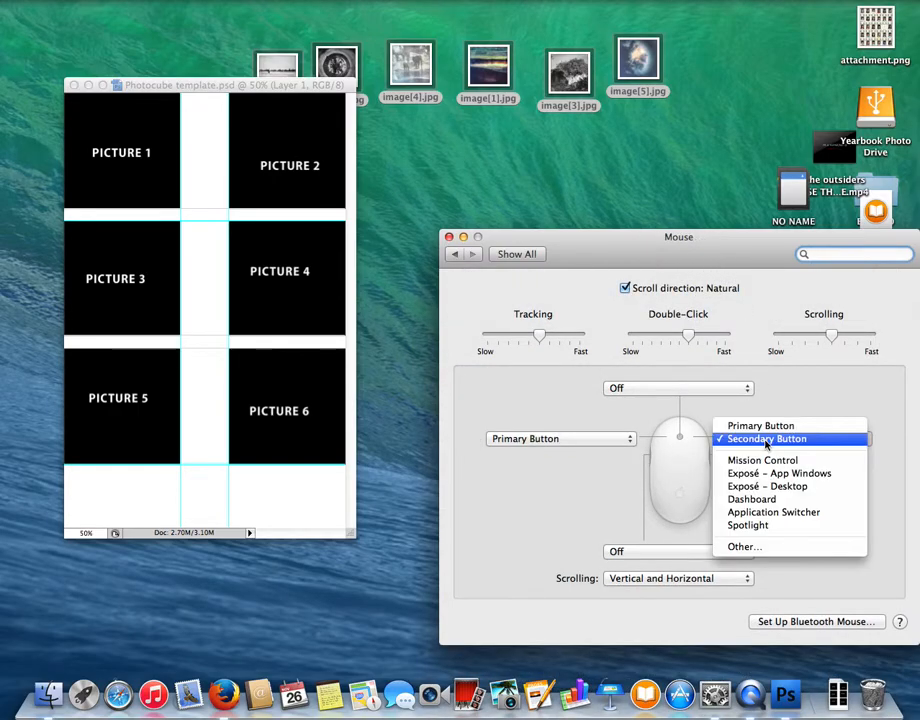
pyautogui.click(447, 238)
pyautogui.click(448, 238)
# Open the six selected desktop image files in Adobe Photoshop CS4
pyautogui.moveTo(230, 82); pyautogui.dragTo(226, 127)
pyautogui.moveTo(692, 65); pyautogui.dragTo(286, 100)
pyautogui.rightClick(286, 79)
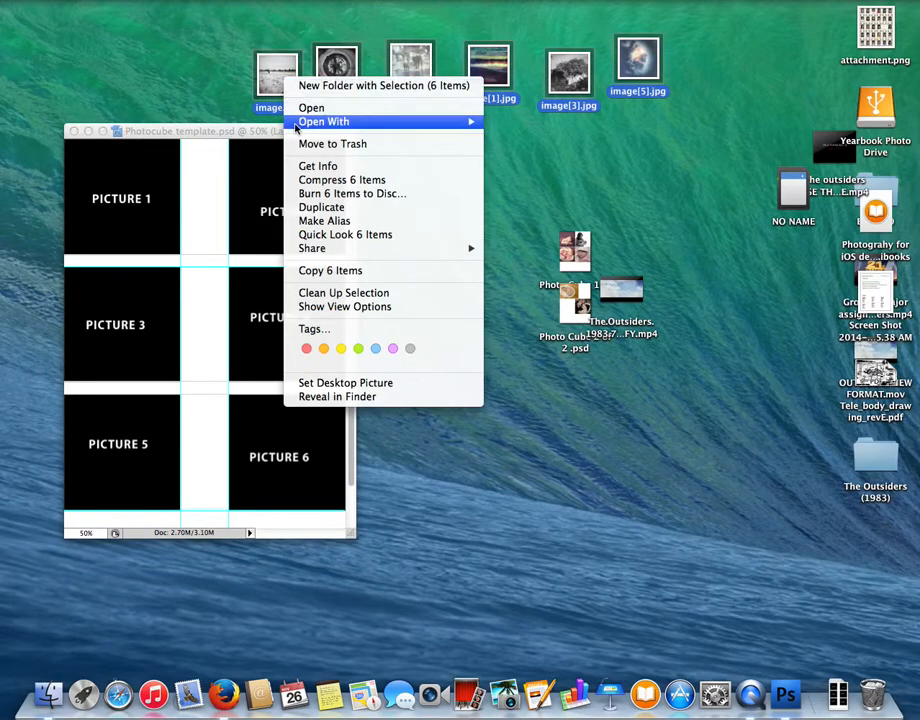
pyautogui.moveTo(307, 124)
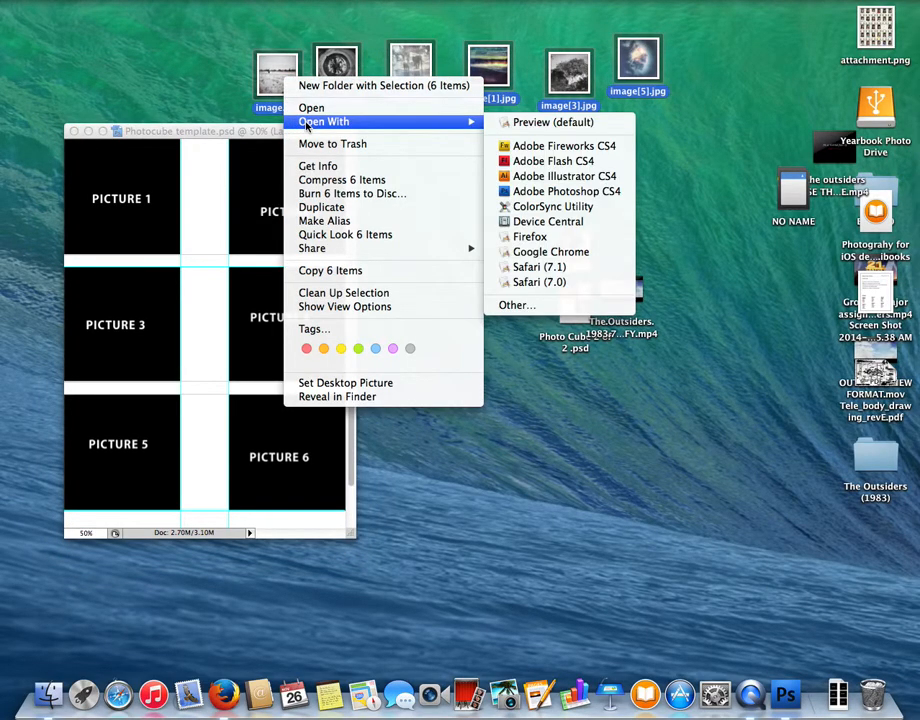
pyautogui.click(588, 191)
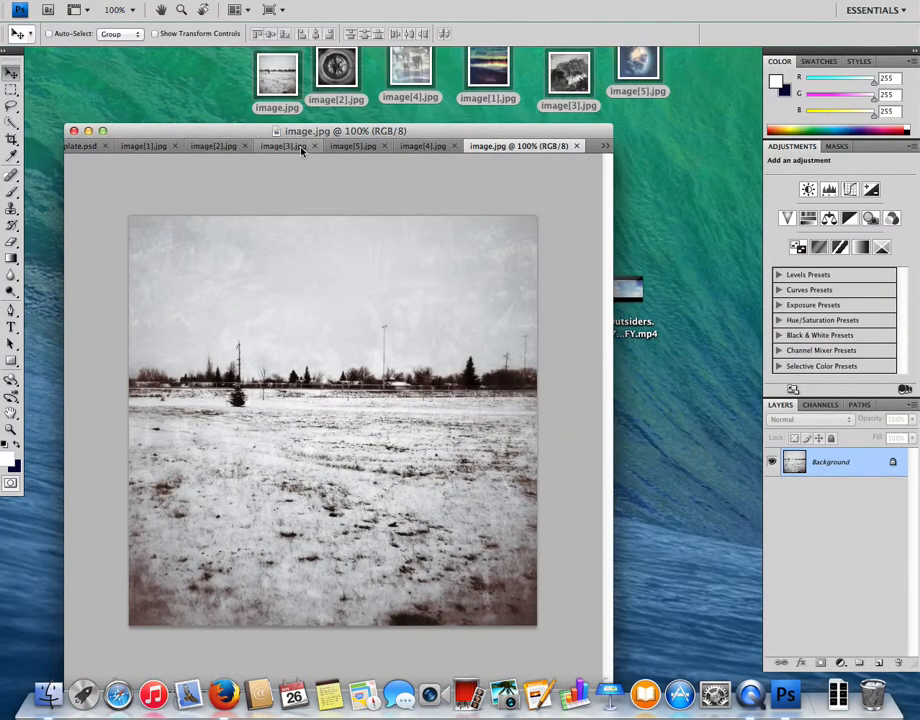
# Bring up the Photocube template and float image[1].jpg in its own window beside it at 50% zoom
pyautogui.moveTo(148, 137); pyautogui.dragTo(125, 70)
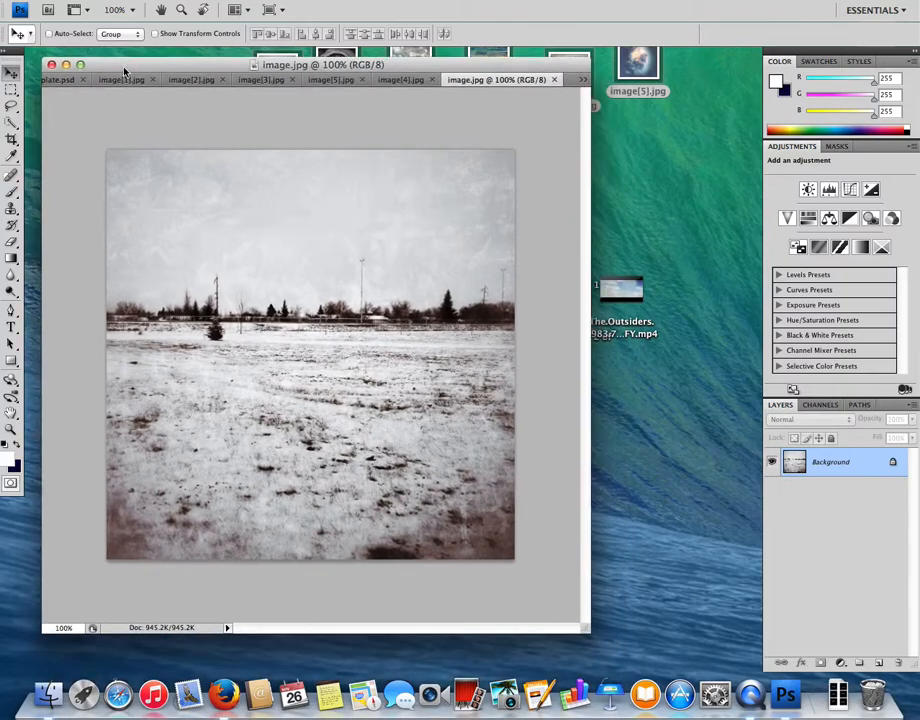
pyautogui.click(58, 80)
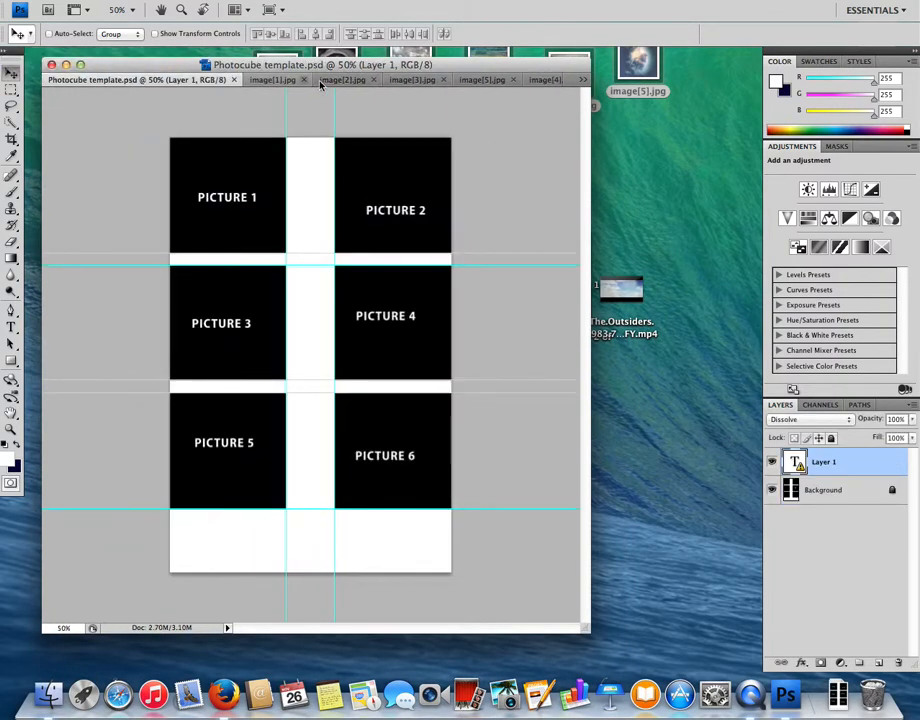
pyautogui.moveTo(261, 80); pyautogui.dragTo(511, 161)
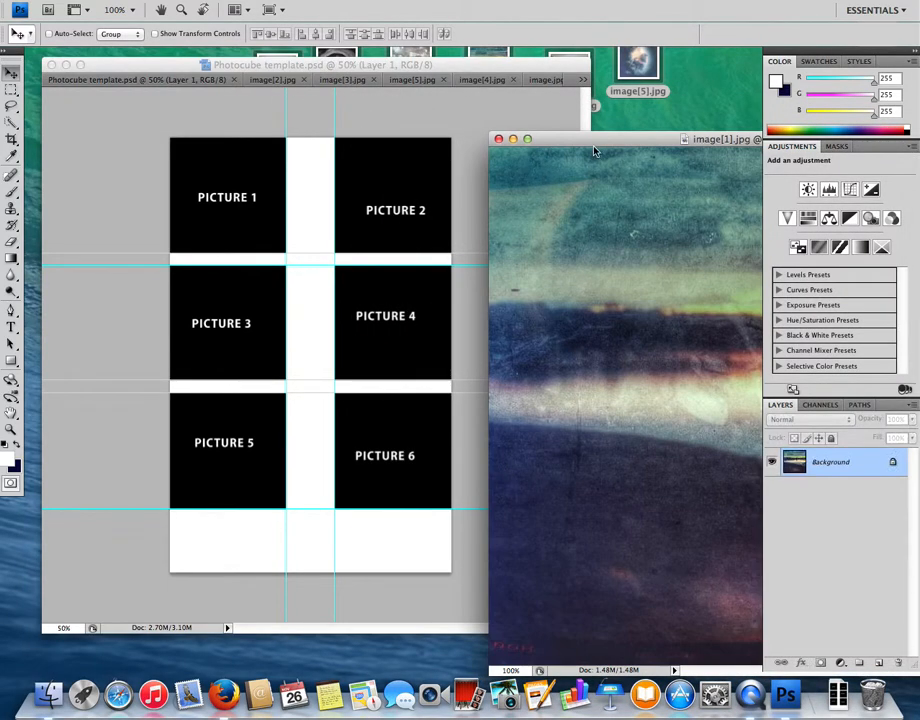
pyautogui.moveTo(604, 148); pyautogui.dragTo(423, 111)
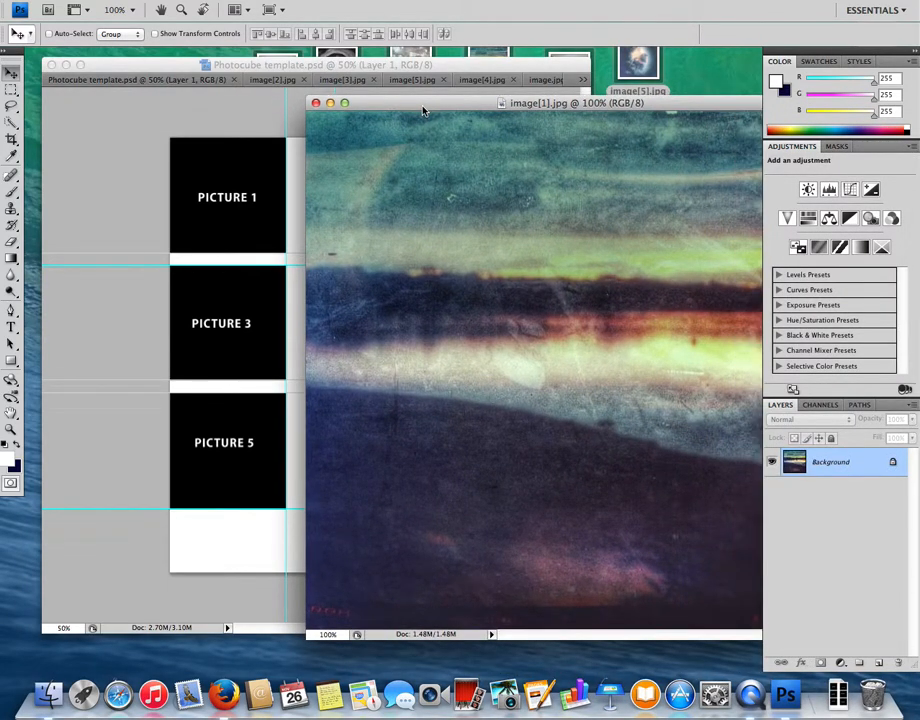
pyautogui.press('super+minus')
pyautogui.press('super+minus')
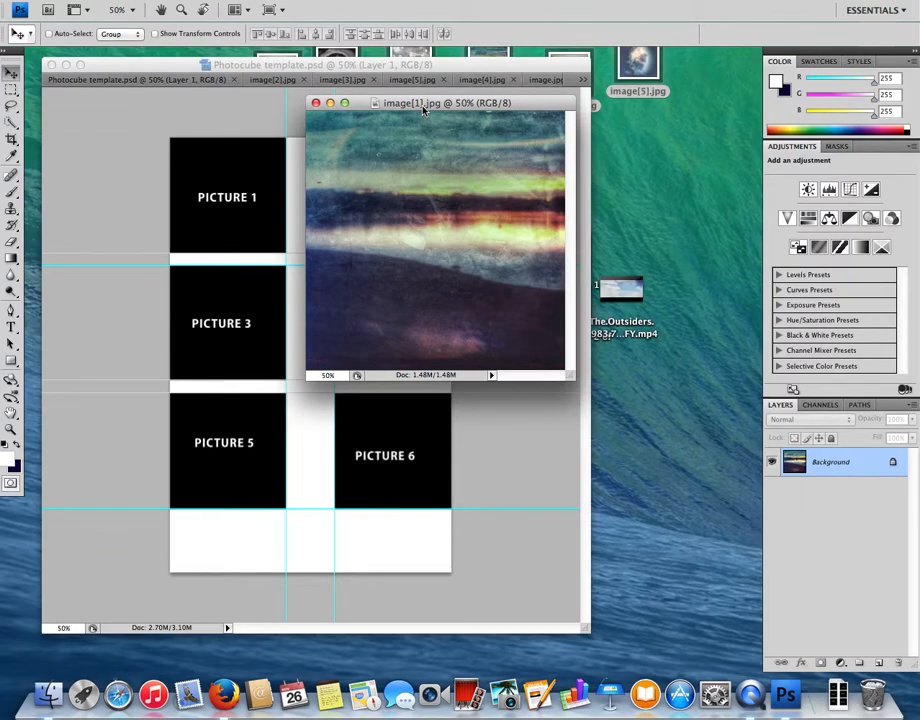
pyautogui.moveTo(423, 110); pyautogui.dragTo(668, 142)
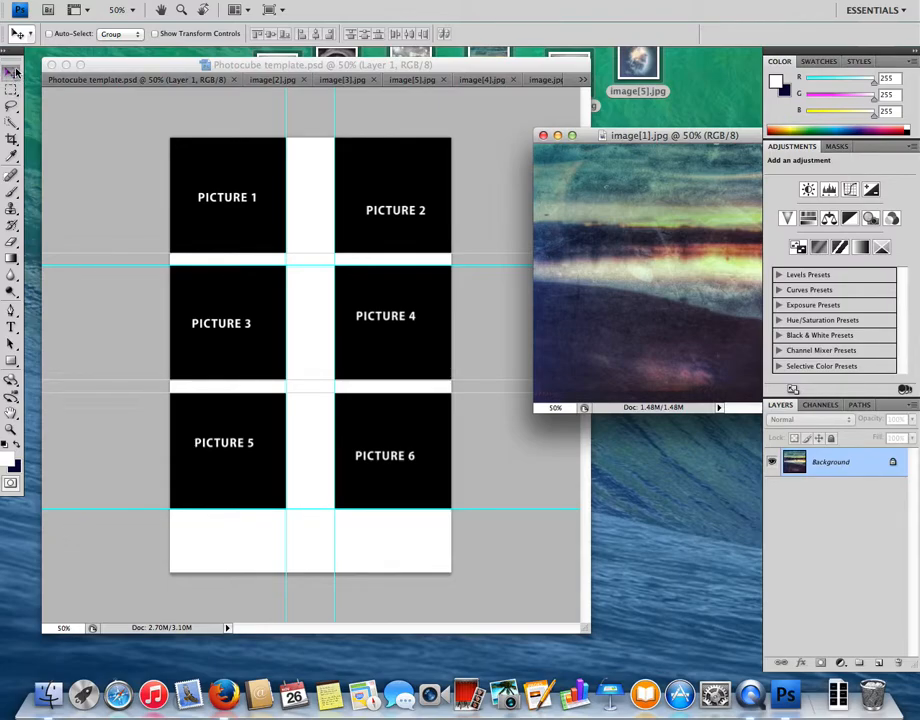
# Fit a copy of image[1].jpg into the template's PICTURE 1 square at about 45% scale, and close the source image
pyautogui.moveTo(660, 265); pyautogui.dragTo(310, 292)
pyautogui.moveTo(299, 247); pyautogui.dragTo(238, 203)
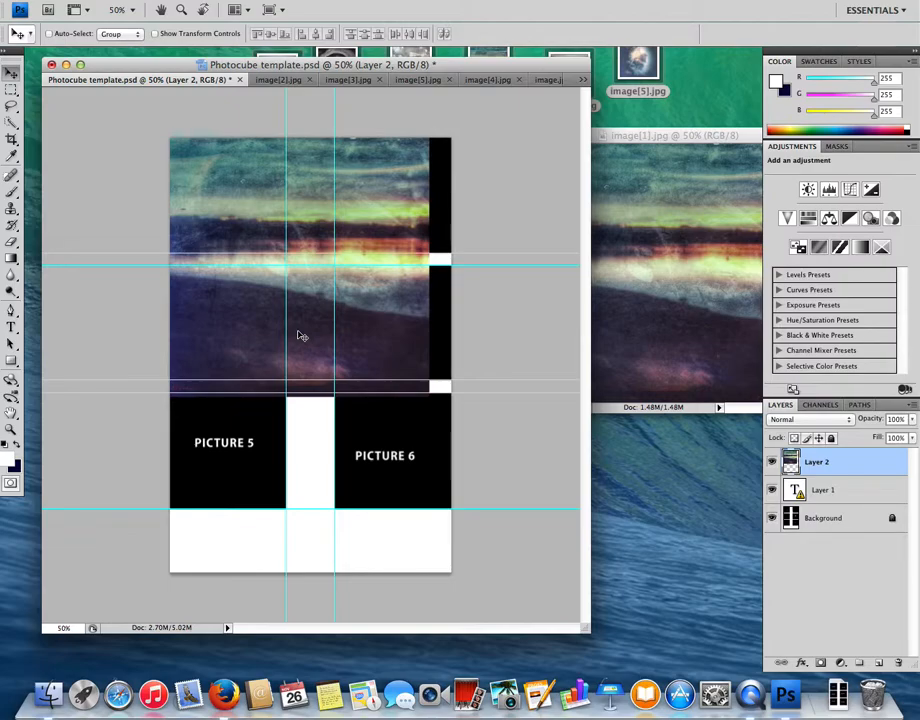
pyautogui.hotkey('ctrl', 't')
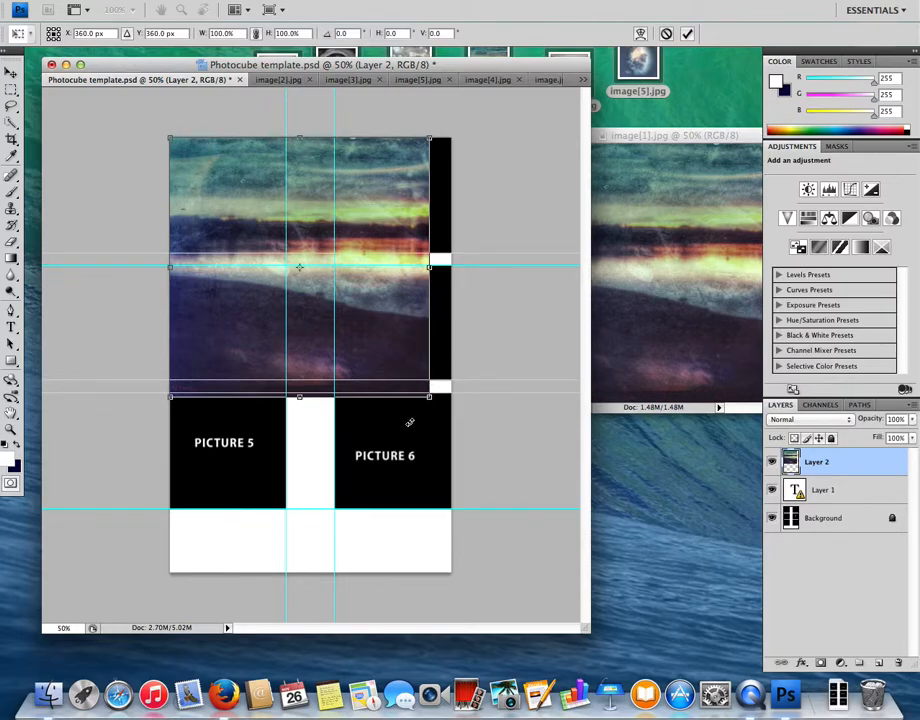
pyautogui.moveTo(428, 398); pyautogui.dragTo(289, 256)
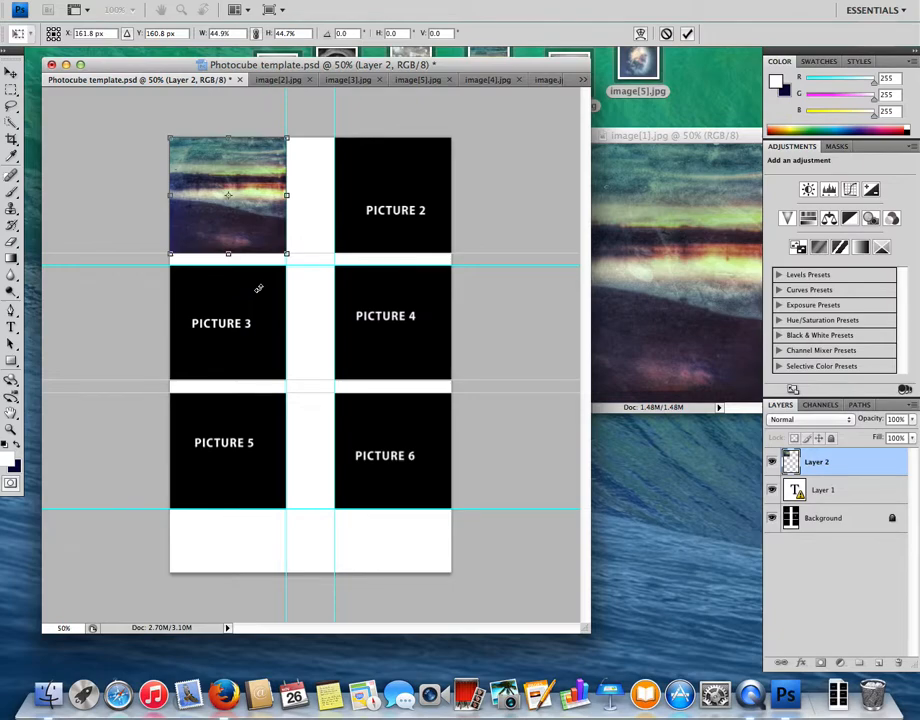
pyautogui.press('Return')
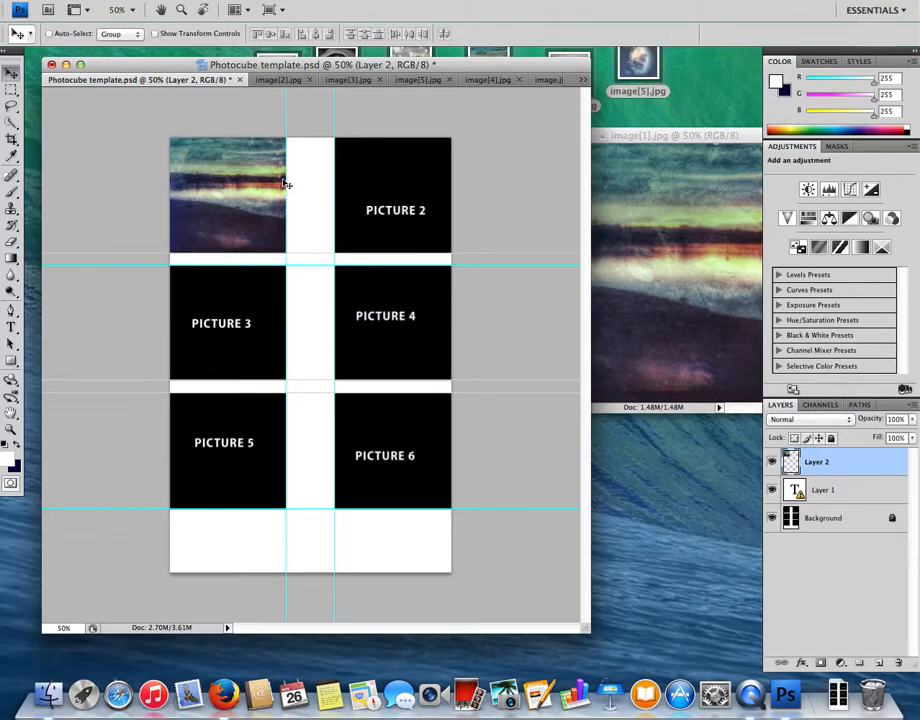
pyautogui.click(656, 260)
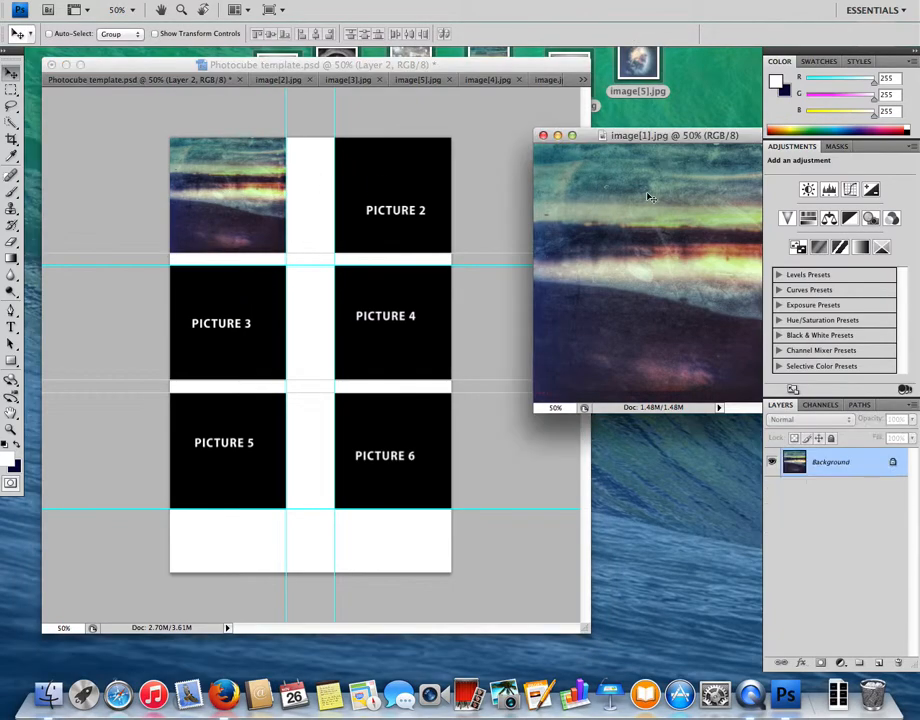
pyautogui.click(546, 137)
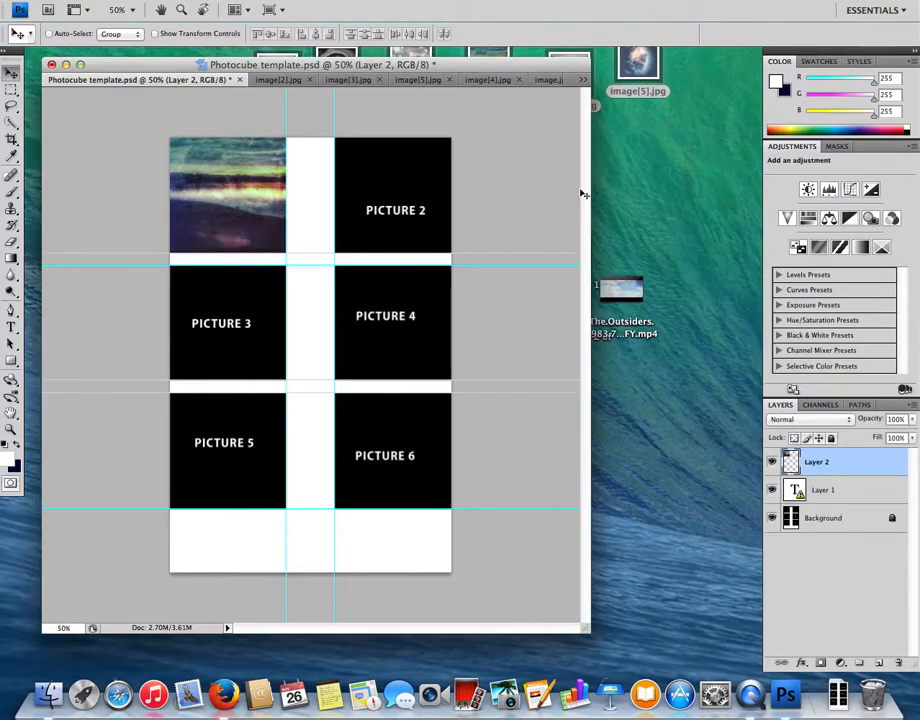
# Fit a copy of image[2].jpg into the template's PICTURE 2 square at about 43% scale, and close the source image
pyautogui.click(268, 80)
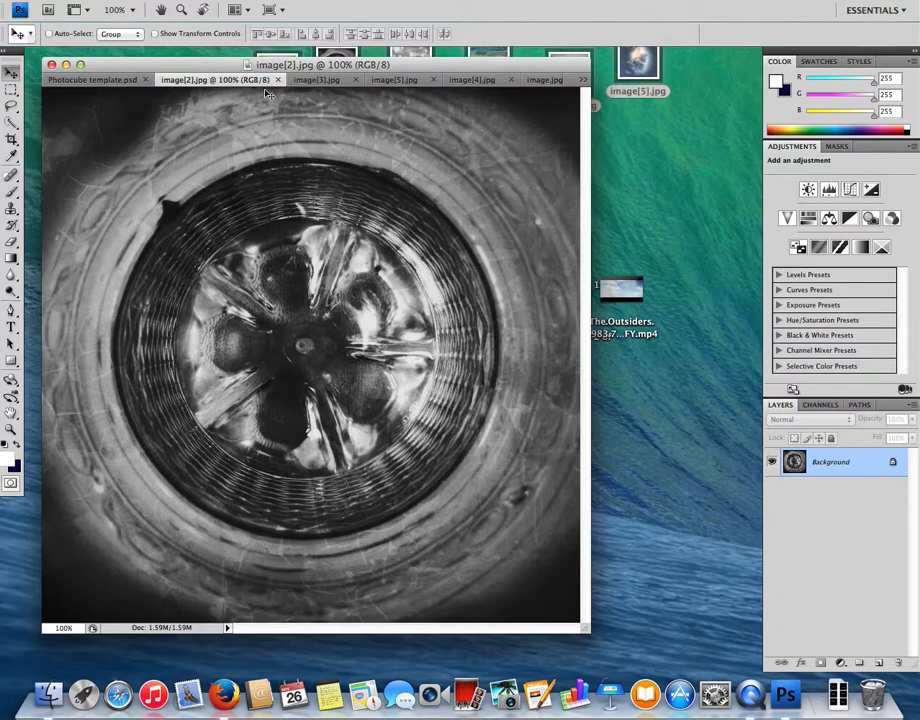
pyautogui.moveTo(215, 80); pyautogui.dragTo(592, 232)
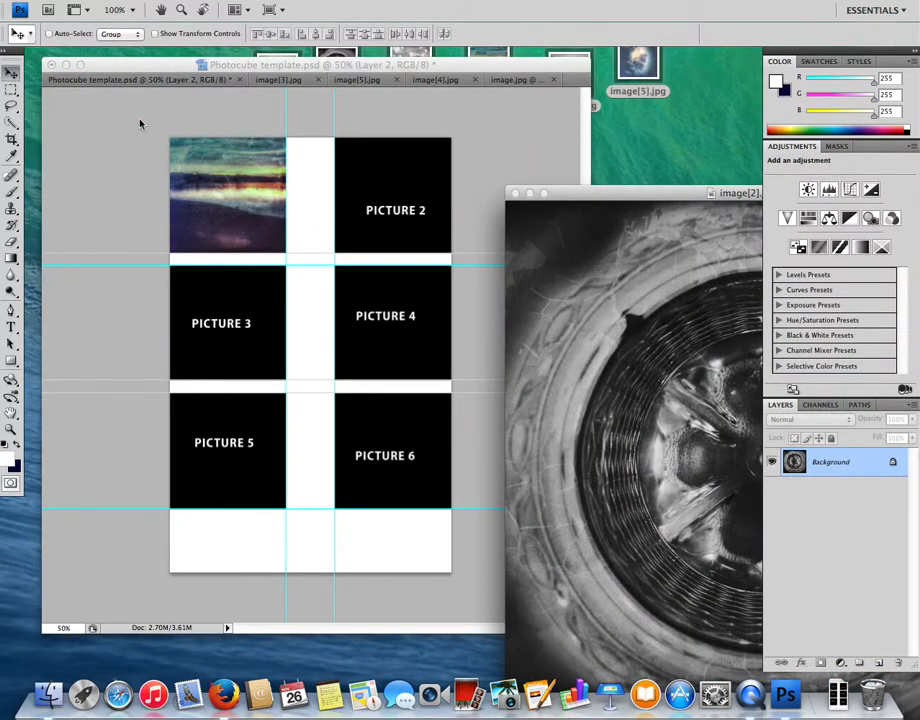
pyautogui.moveTo(699, 325); pyautogui.dragTo(345, 181)
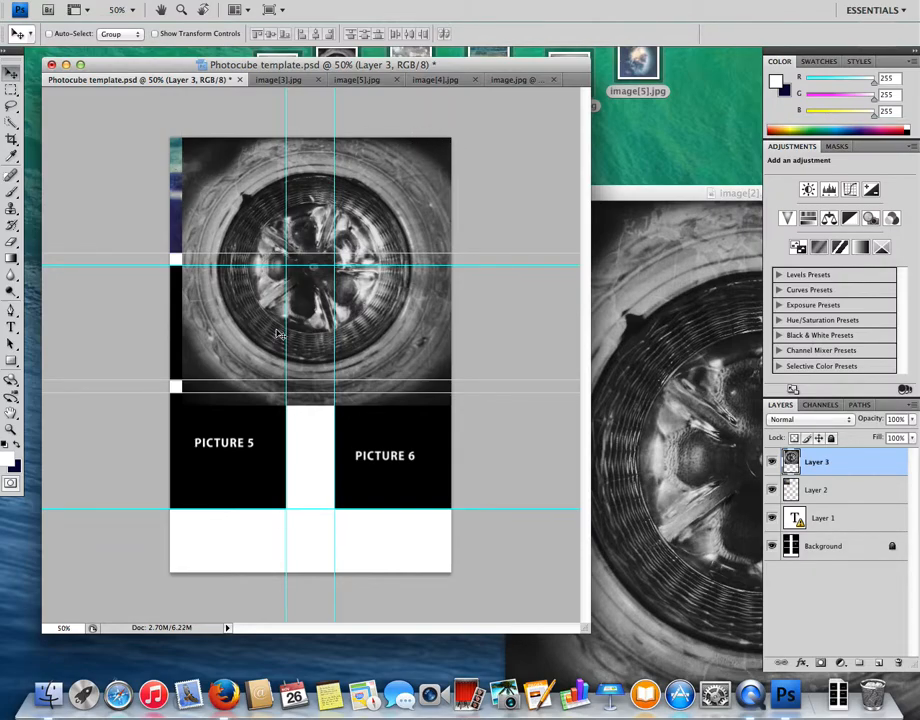
pyautogui.hotkey('ctrl', 't')
pyautogui.moveTo(184, 405); pyautogui.dragTo(335, 253)
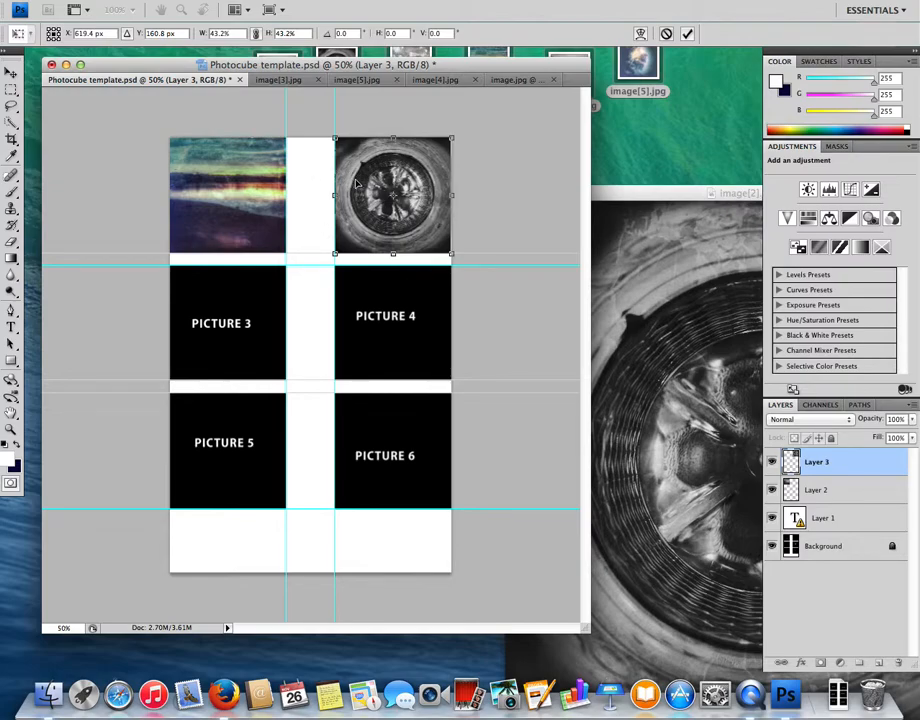
pyautogui.press('Return')
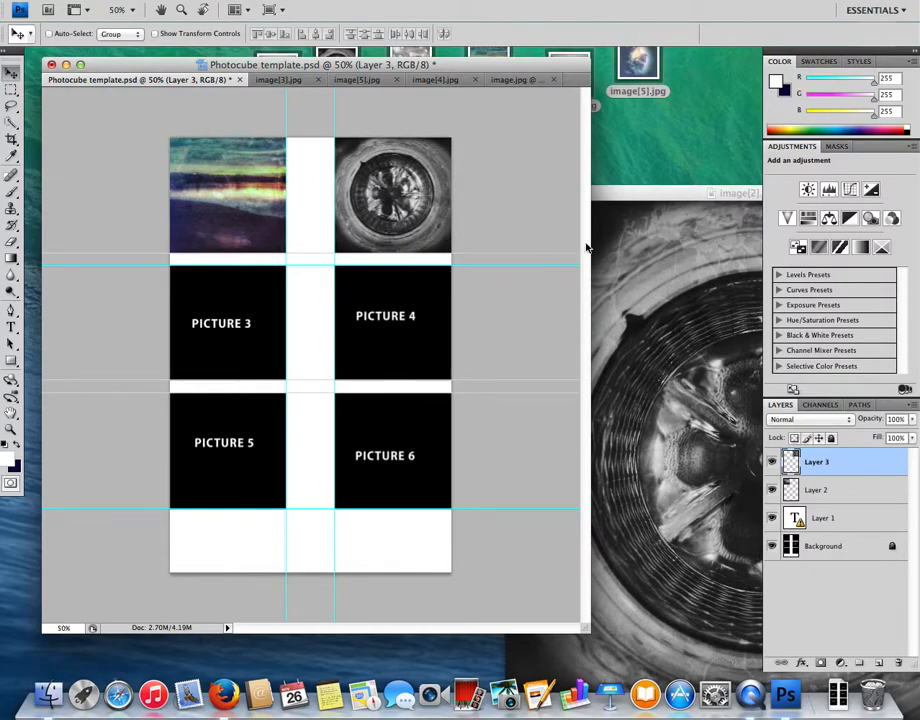
pyautogui.moveTo(657, 198); pyautogui.dragTo(460, 80)
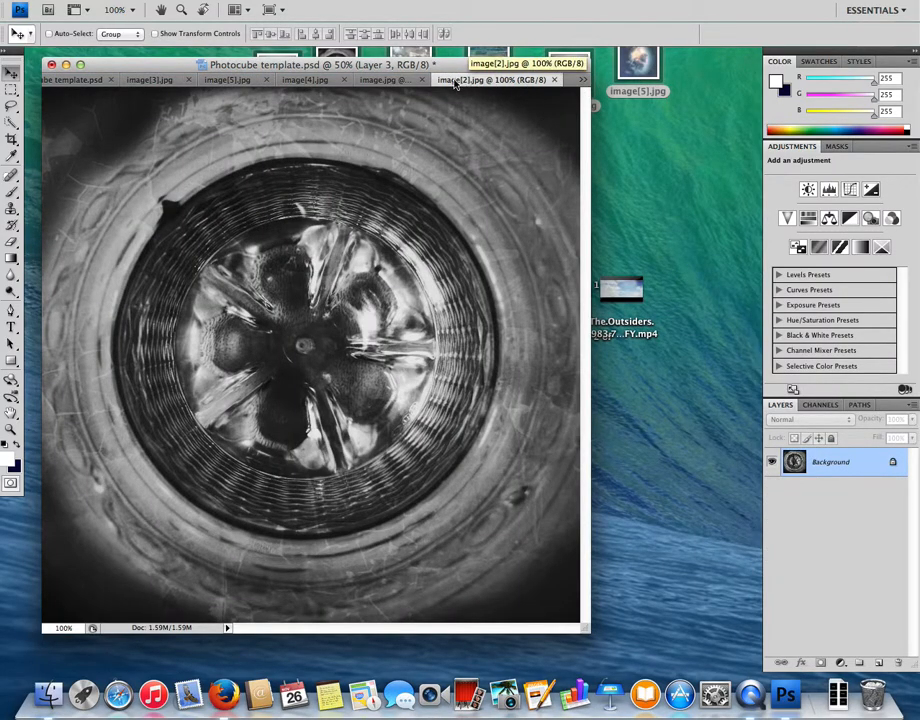
pyautogui.click(555, 80)
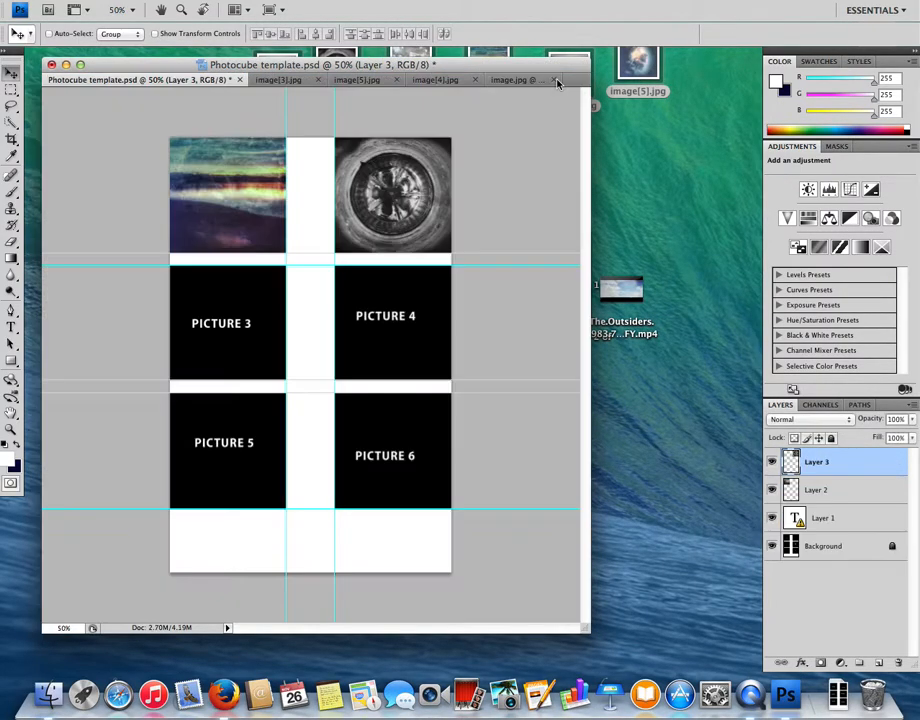
# Fit a copy of image[3].jpg into the PICTURE 3 square at about 45% width and 44% height, and close the source image
pyautogui.click(290, 81)
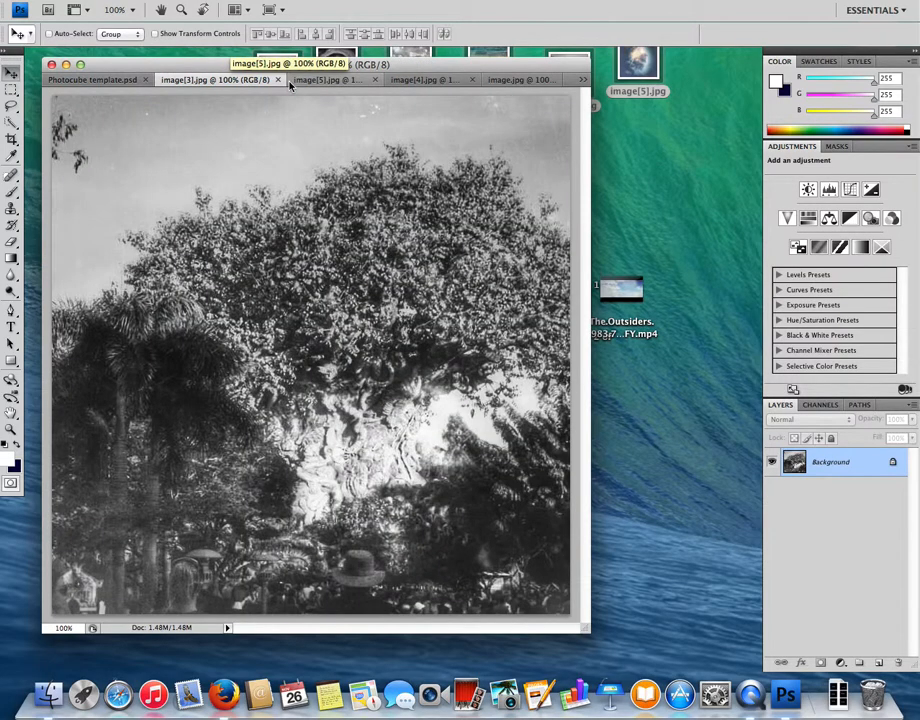
pyautogui.moveTo(242, 83); pyautogui.dragTo(543, 245)
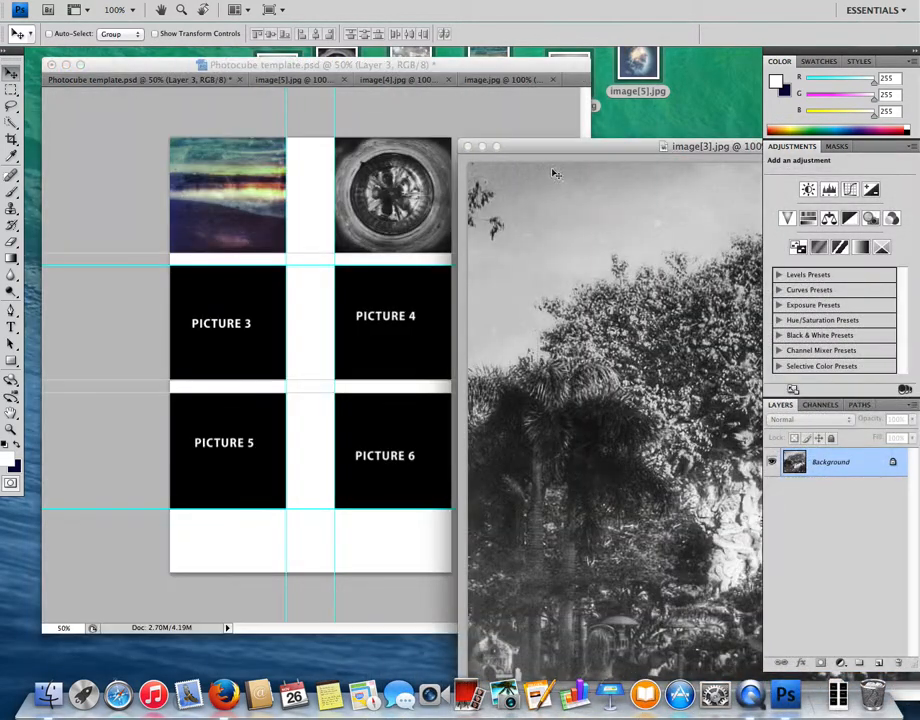
pyautogui.moveTo(260, 271); pyautogui.dragTo(311, 376)
pyautogui.moveTo(224, 292); pyautogui.dragTo(175, 280)
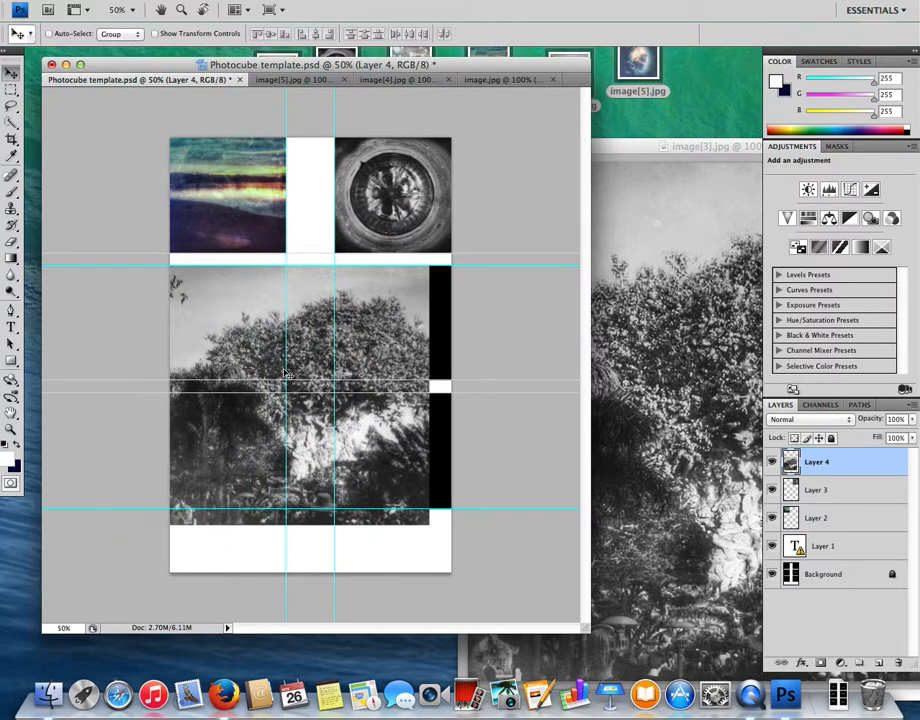
pyautogui.press('super+t')
pyautogui.moveTo(429, 527); pyautogui.dragTo(290, 383)
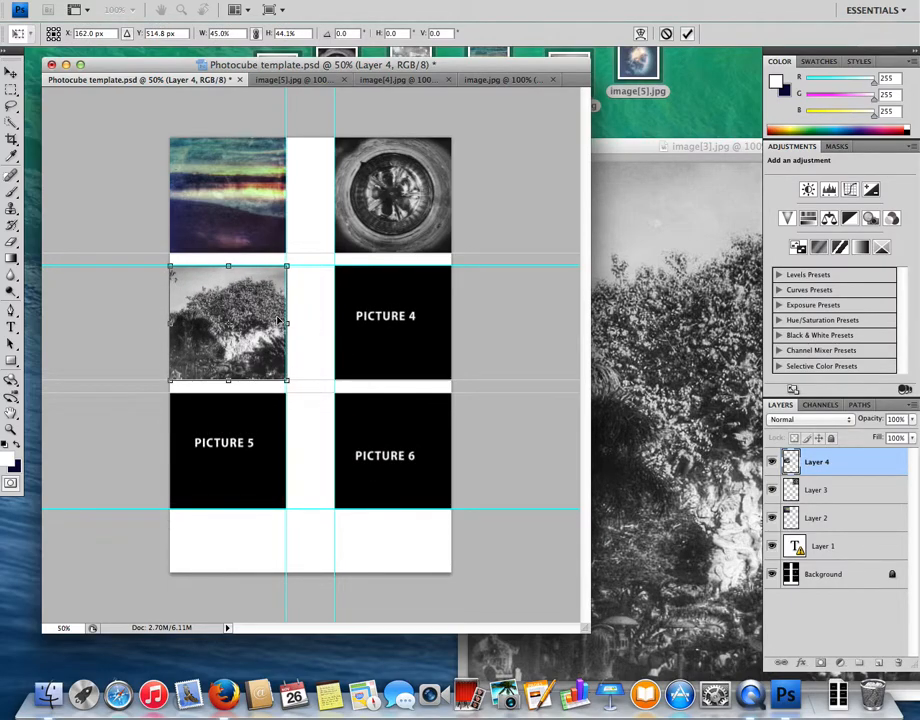
pyautogui.press('Return')
pyautogui.click(690, 148)
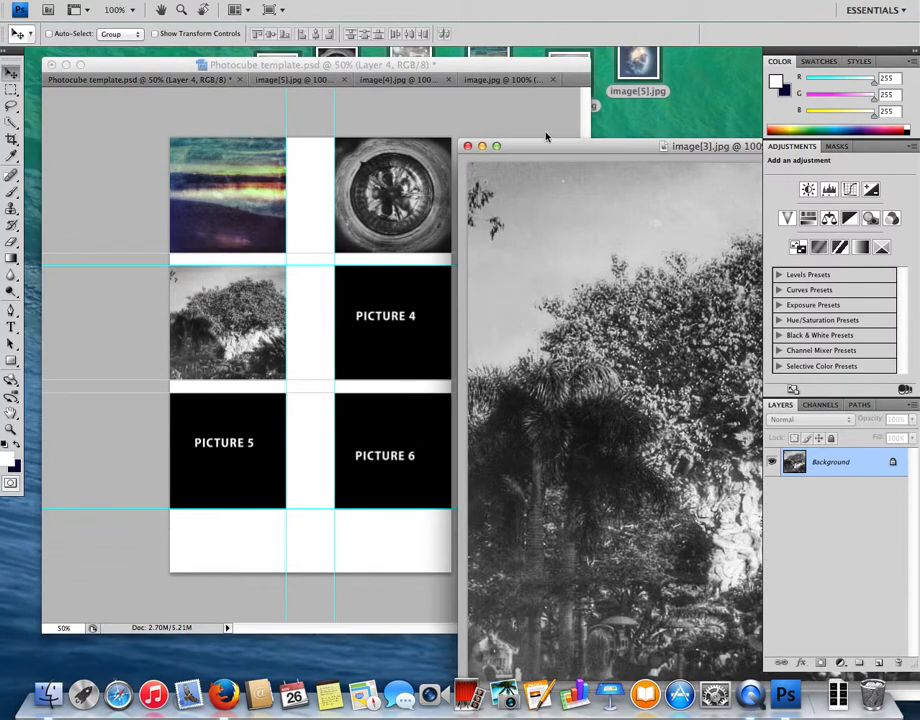
pyautogui.click(468, 148)
# Copy image[5].jpg into the template, scale it down to fill the PICTURE 4 square, and close the source image
pyautogui.click(297, 80)
pyautogui.moveTo(242, 84); pyautogui.dragTo(700, 172)
pyautogui.moveTo(655, 428); pyautogui.dragTo(326, 363)
pyautogui.press('super+t')
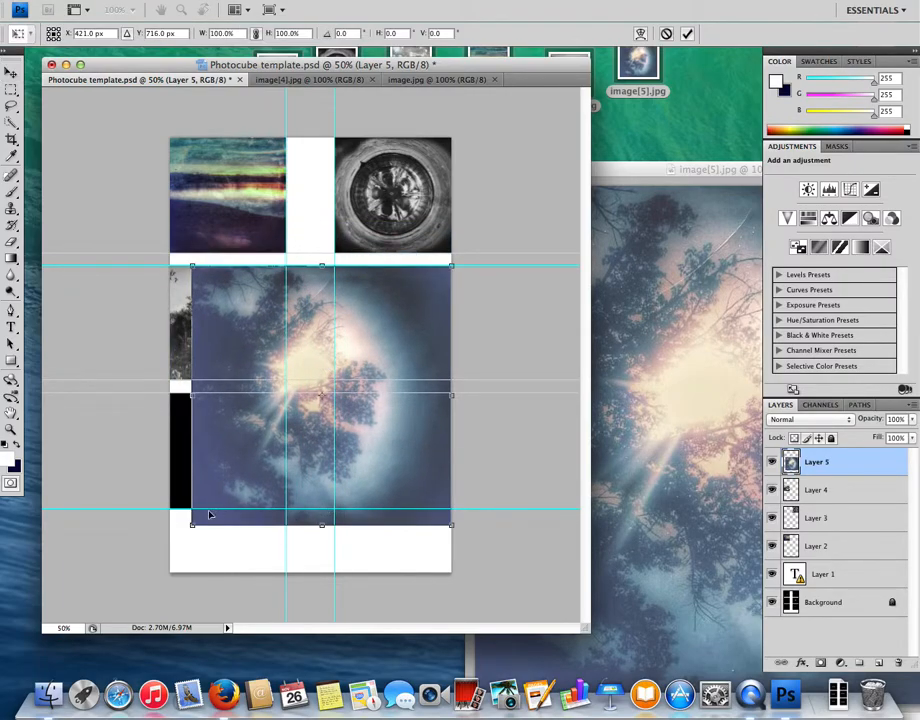
pyautogui.moveTo(195, 522); pyautogui.dragTo(330, 380)
pyautogui.press('Return')
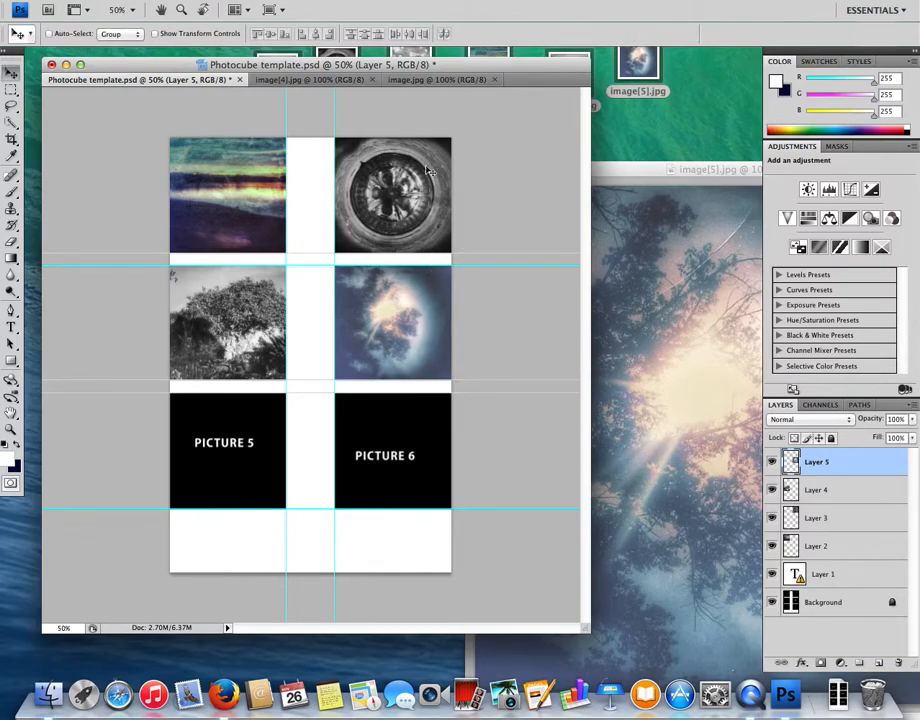
pyautogui.click(706, 171)
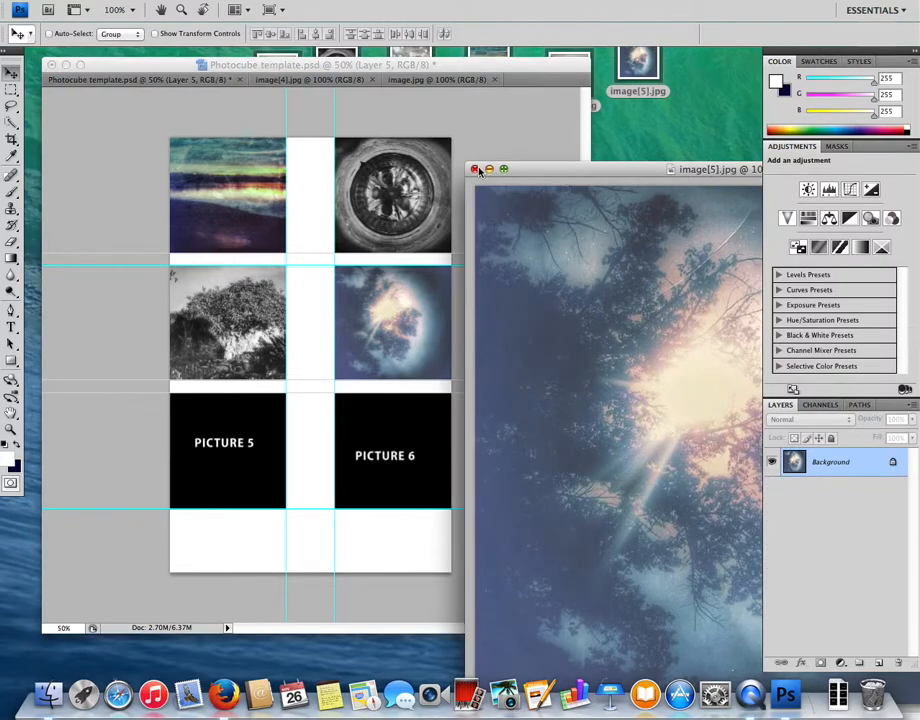
pyautogui.press('super+w')
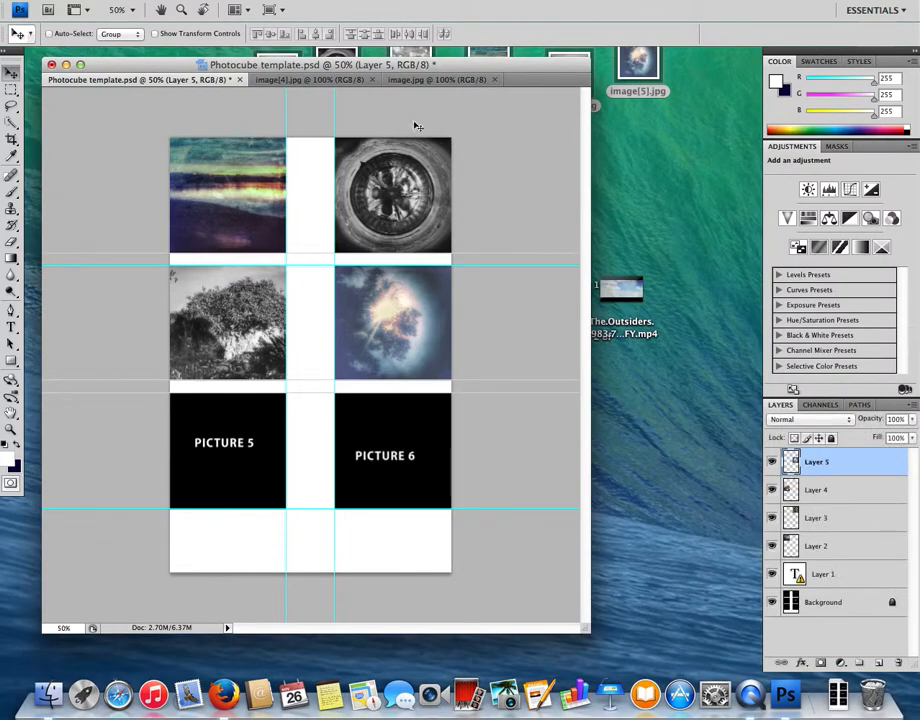
# Fit a copy of image[4].jpg into the template's PICTURE 5 square at about 45% scale, and close the source image
pyautogui.click(288, 82)
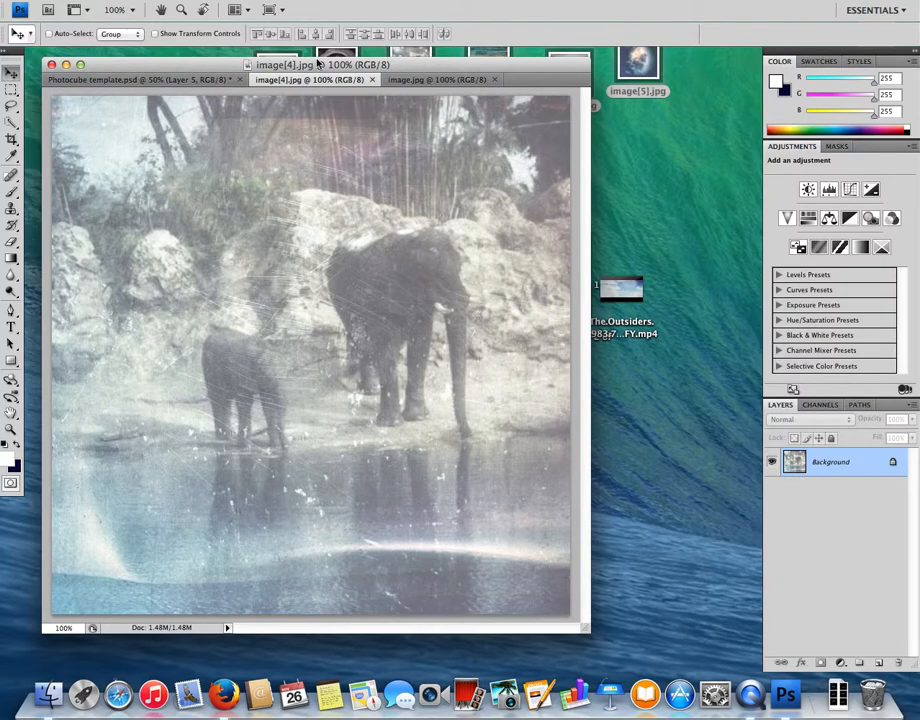
pyautogui.moveTo(294, 80); pyautogui.dragTo(661, 240)
pyautogui.moveTo(791, 459); pyautogui.dragTo(238, 489)
pyautogui.hotkey('ctrl', 't')
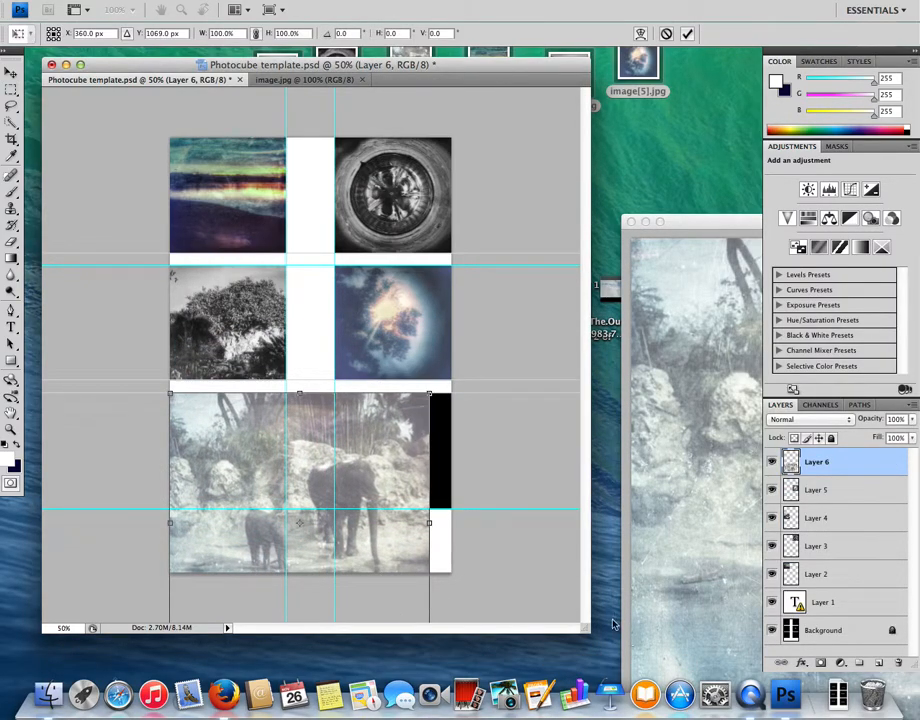
pyautogui.moveTo(590, 632); pyautogui.dragTo(592, 702)
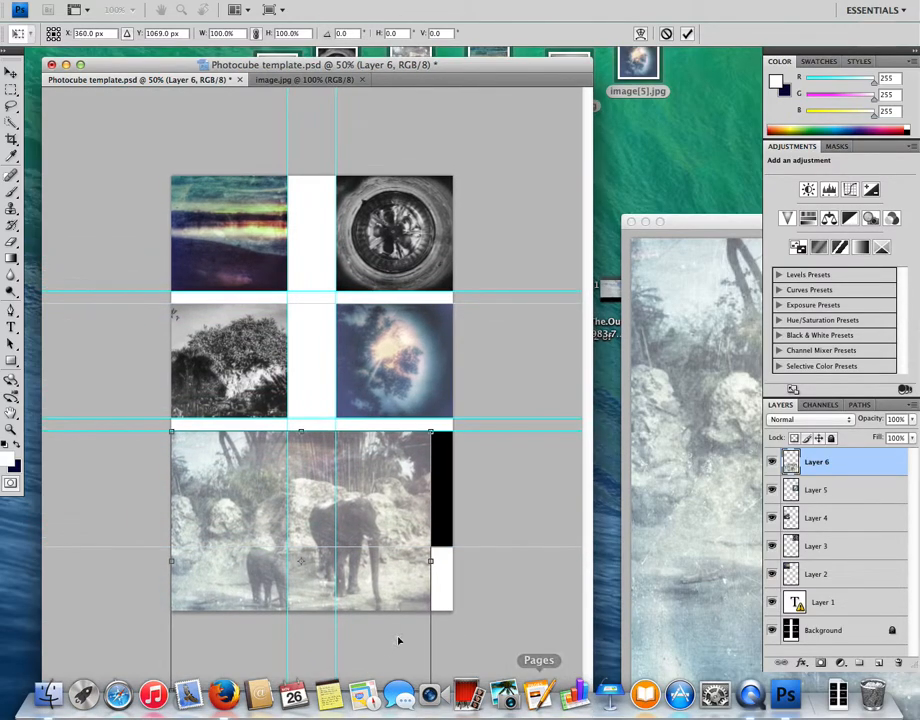
pyautogui.press('super+minus')
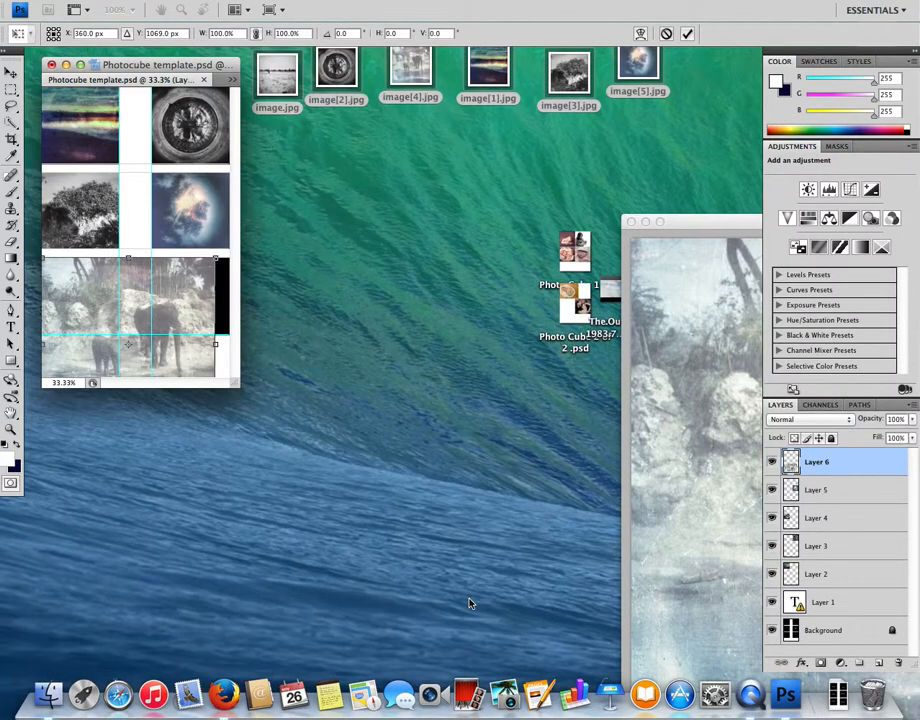
pyautogui.moveTo(241, 385); pyautogui.dragTo(500, 572)
pyautogui.moveTo(344, 527); pyautogui.dragTo(256, 427)
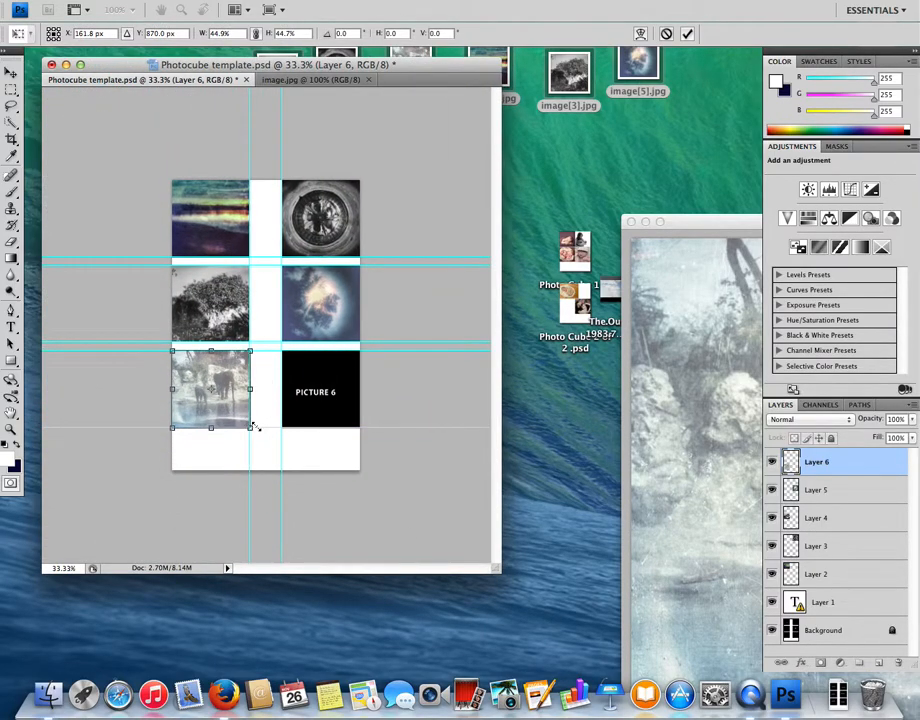
pyautogui.press('Return')
pyautogui.moveTo(686, 224); pyautogui.dragTo(621, 217)
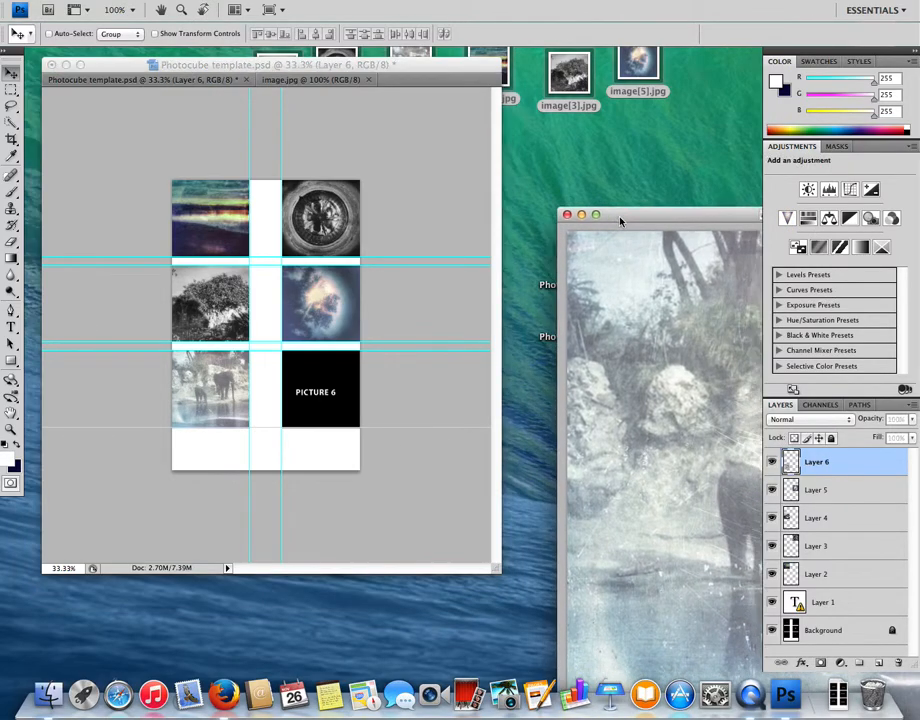
pyautogui.click(569, 215)
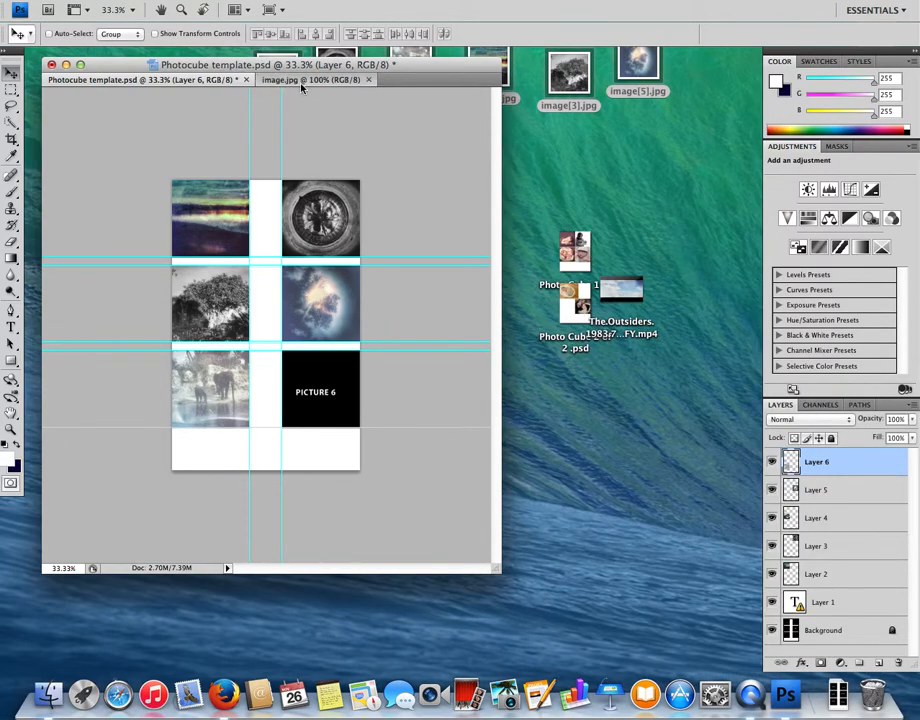
# Copy image.jpg into the template and scale it down to fill the PICTURE 6 square
pyautogui.click(270, 80)
pyautogui.moveTo(270, 82); pyautogui.dragTo(513, 214)
pyautogui.moveTo(697, 362); pyautogui.dragTo(296, 386)
pyautogui.press('super+t')
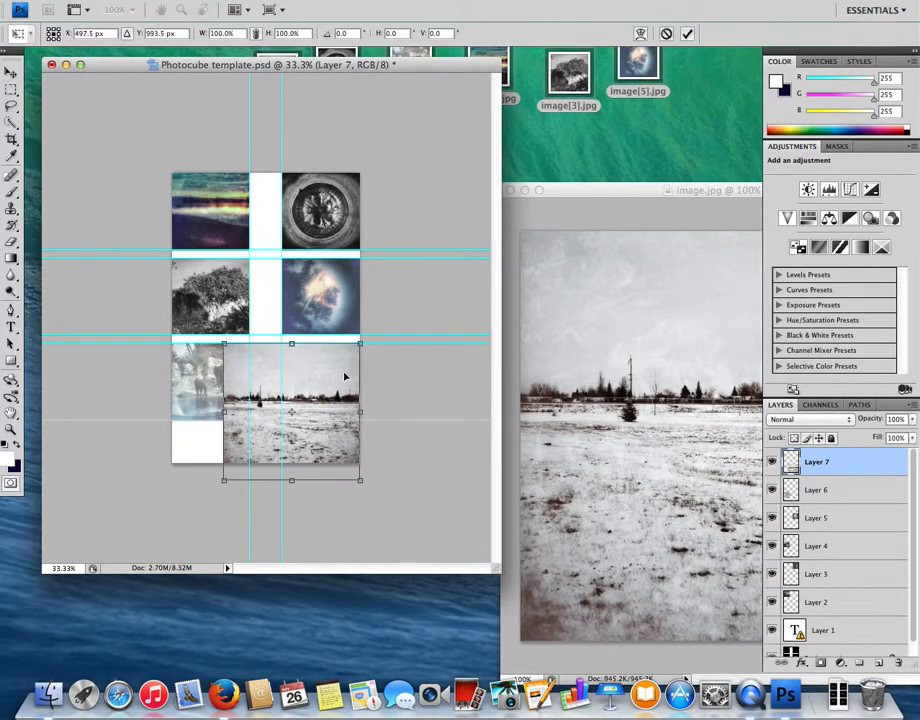
pyautogui.moveTo(214, 487); pyautogui.dragTo(272, 424)
pyautogui.press('Return')
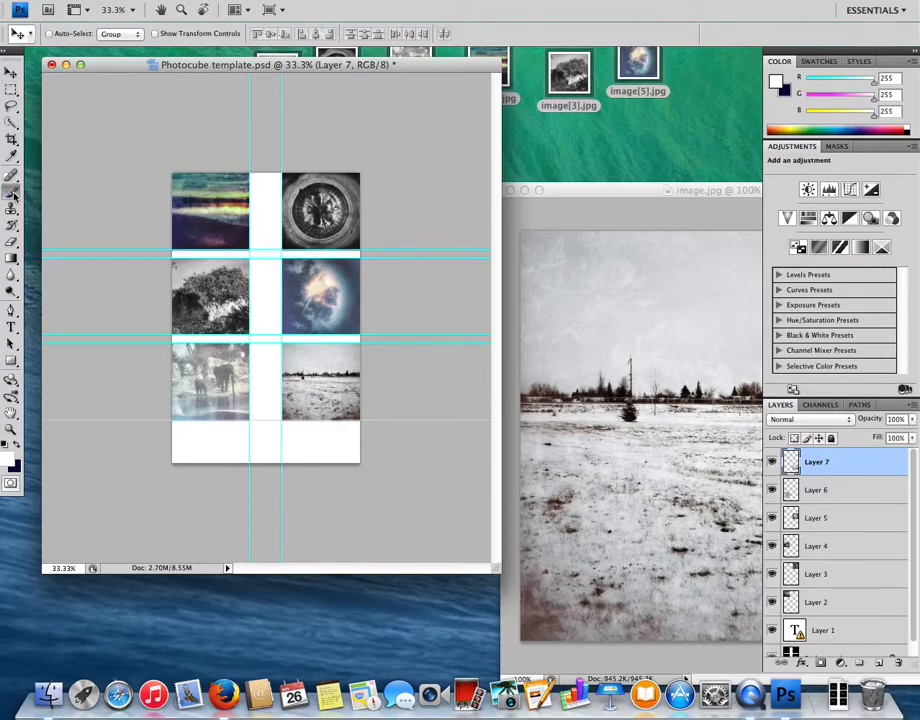
# Handwrite the owner's first name and last initial in black with the 13 px Brush in the white strip below the pictures
pyautogui.click(12, 195)
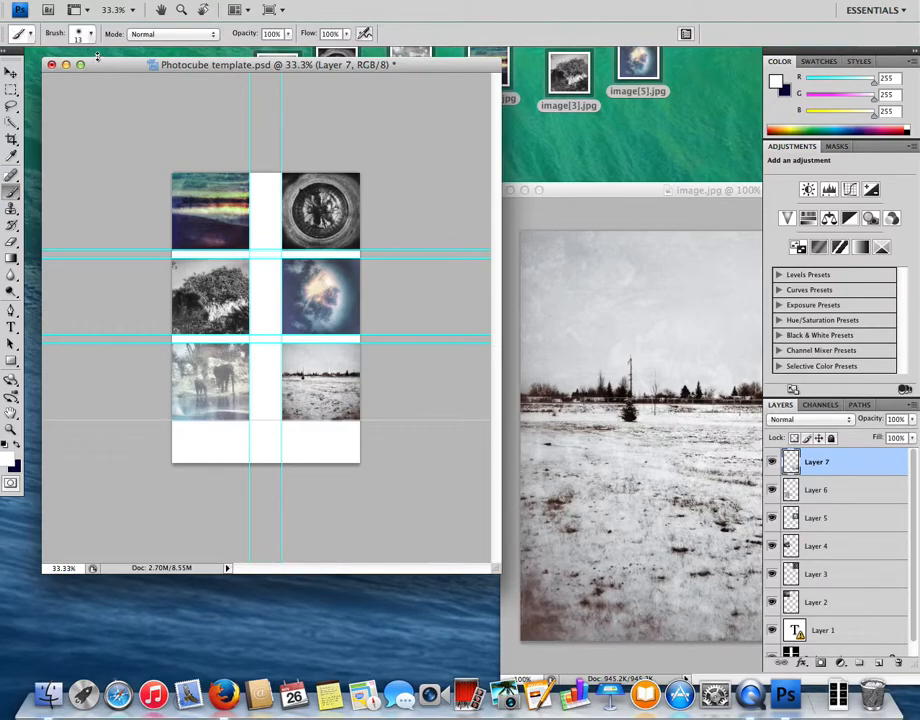
pyautogui.click(10, 458)
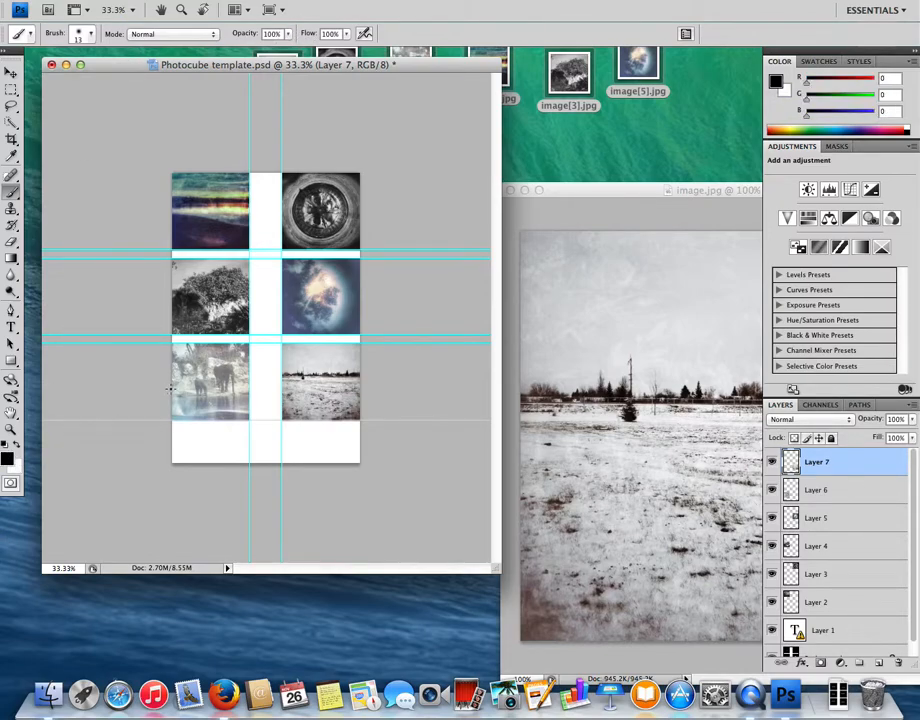
pyautogui.moveTo(205, 431)
pyautogui.mouseDown()
pyautogui.moveTo(223, 456)
pyautogui.moveTo(230, 443)
pyautogui.moveTo(289, 452)
pyautogui.moveTo(330, 448)
pyautogui.mouseUp()
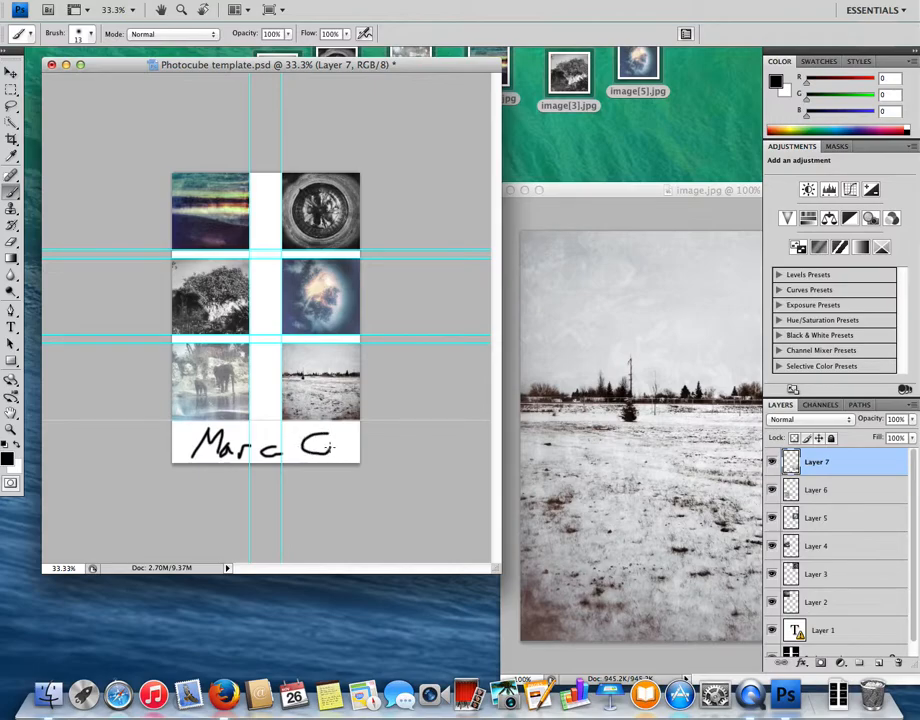
pyautogui.click(340, 454)
# Save the filled template to the Desktop as a layered Photoshop file, named with the owner's full name followed by P1
pyautogui.click(116, 2)
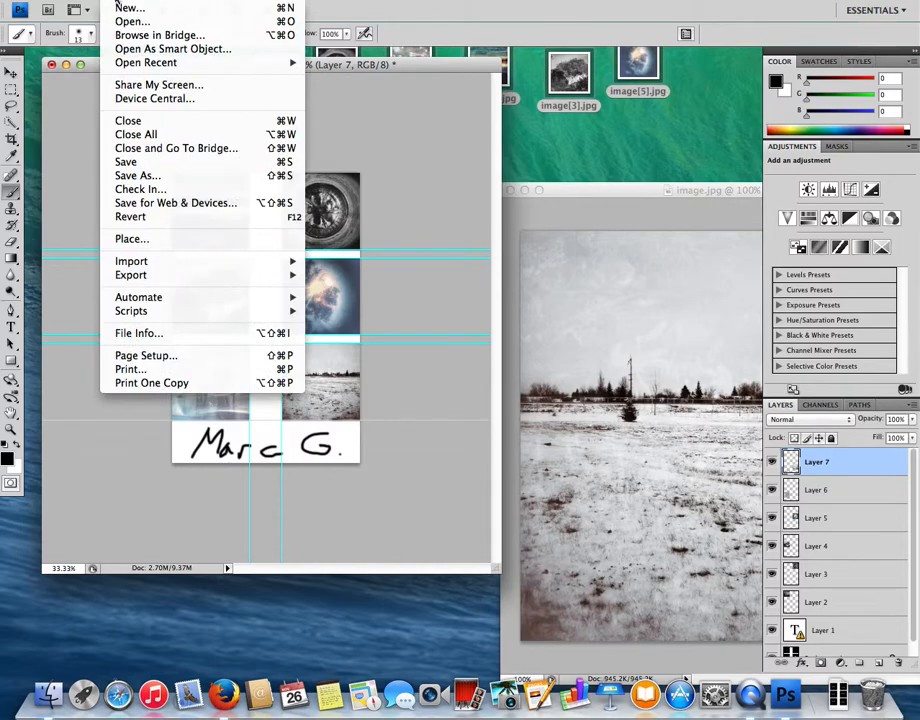
pyautogui.click(171, 178)
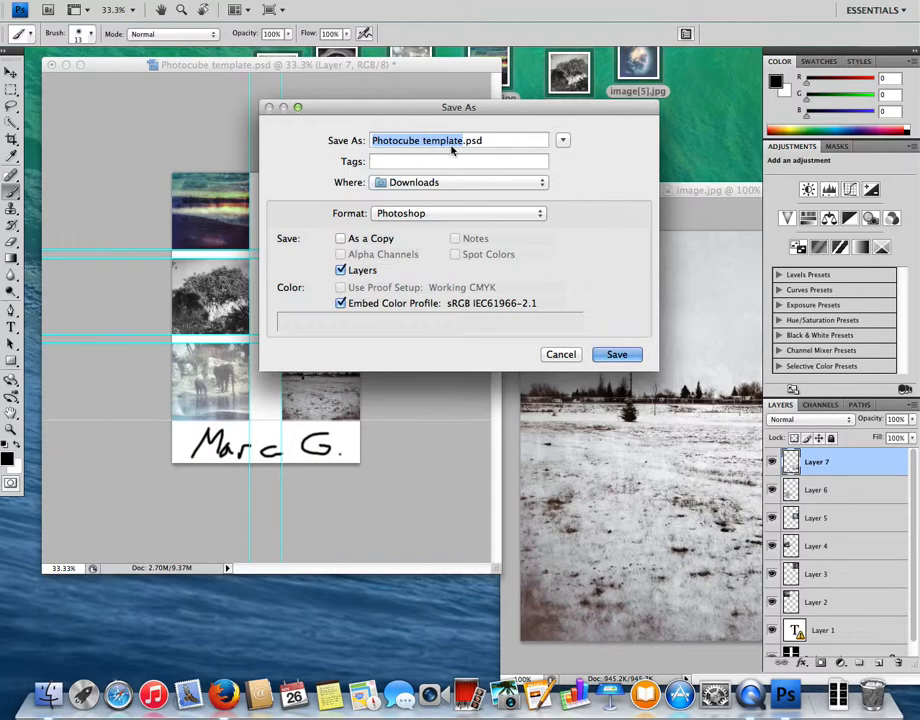
pyautogui.write('MarcGo')
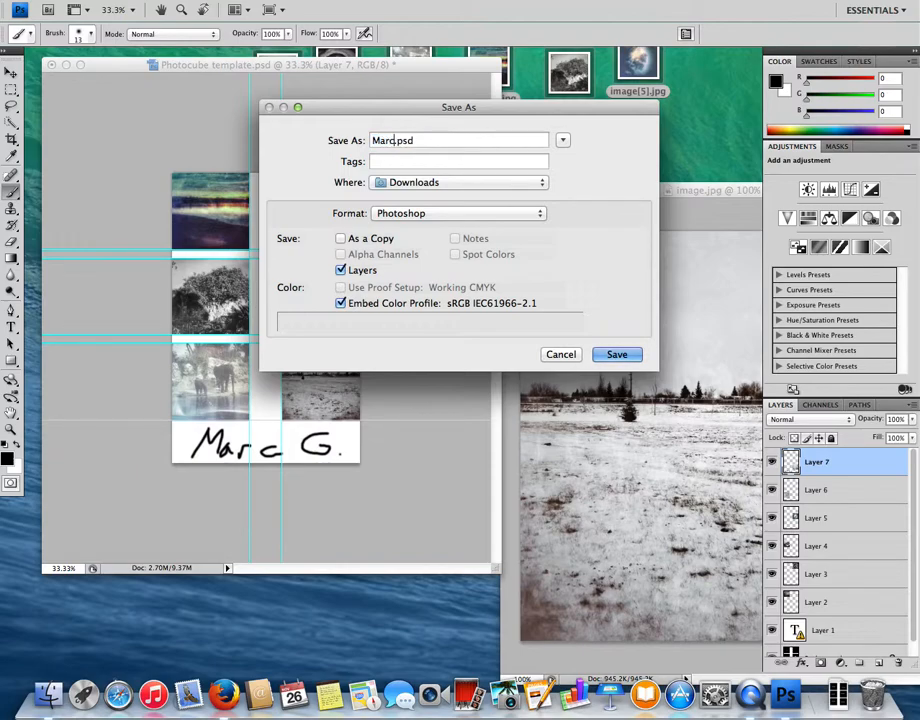
pyautogui.write('beilP1')
pyautogui.click(380, 182)
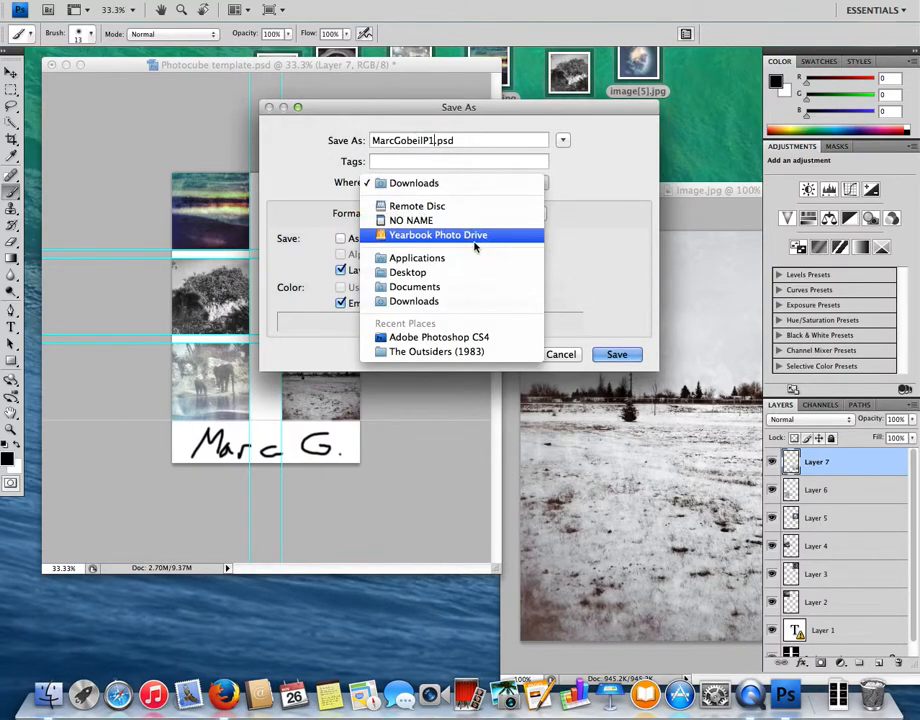
pyautogui.click(462, 272)
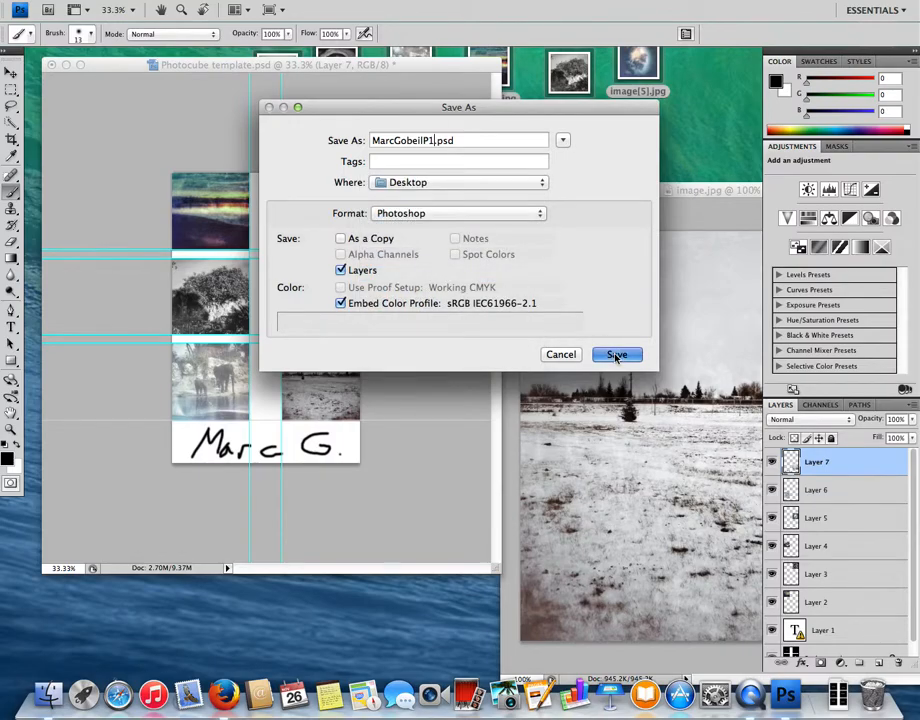
pyautogui.click(613, 354)
# Bring the remaining image.jpg document to the front and quit Photoshop
pyautogui.click(620, 227)
pyautogui.moveTo(712, 195); pyautogui.dragTo(291, 165)
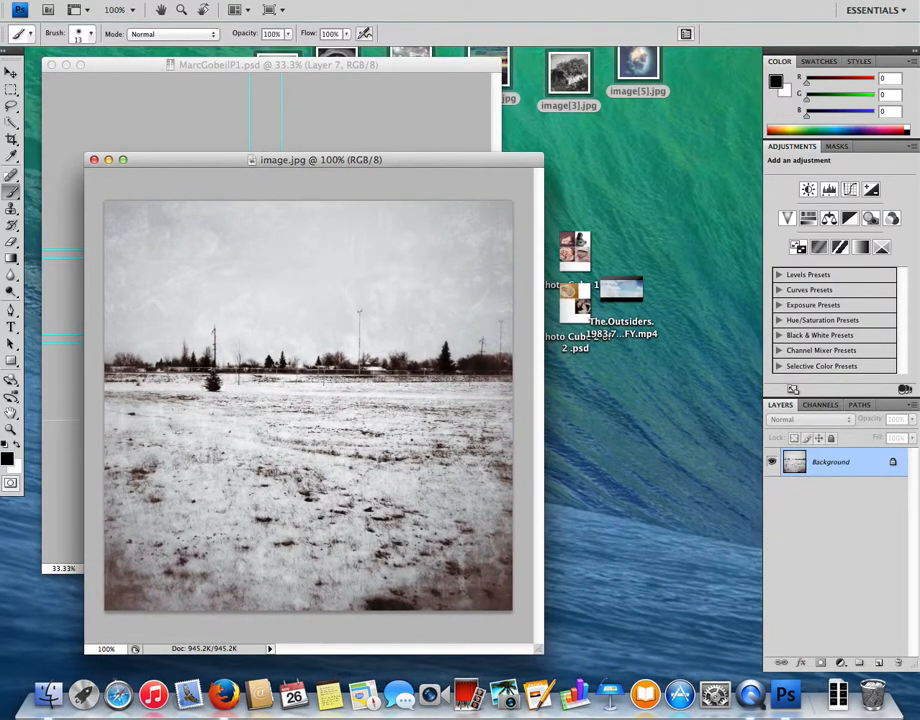
pyautogui.click(114, 1)
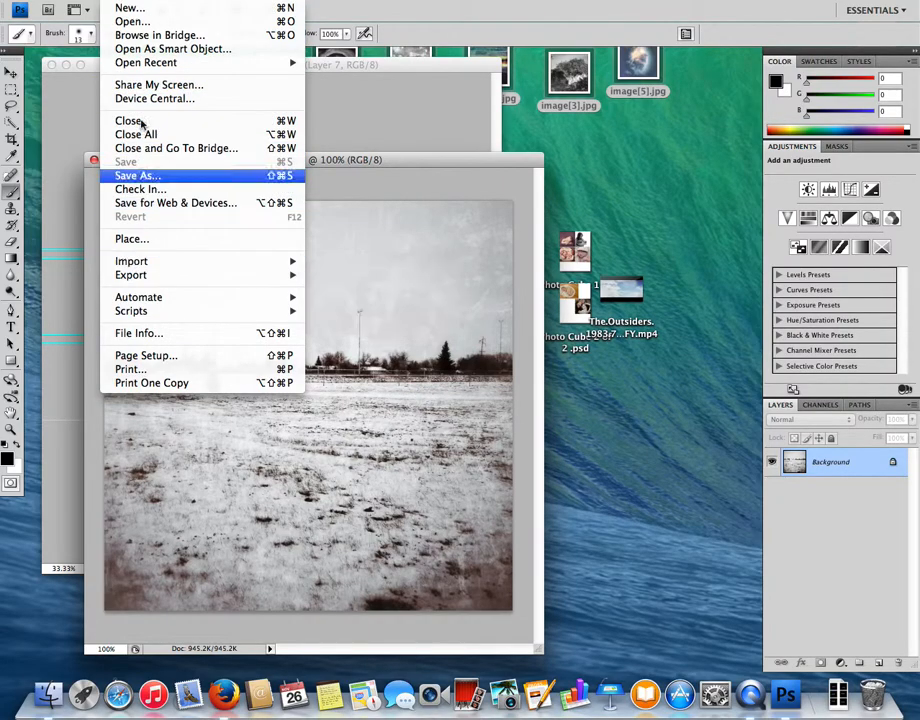
pyautogui.moveTo(70, 1)
pyautogui.click(85, 127)
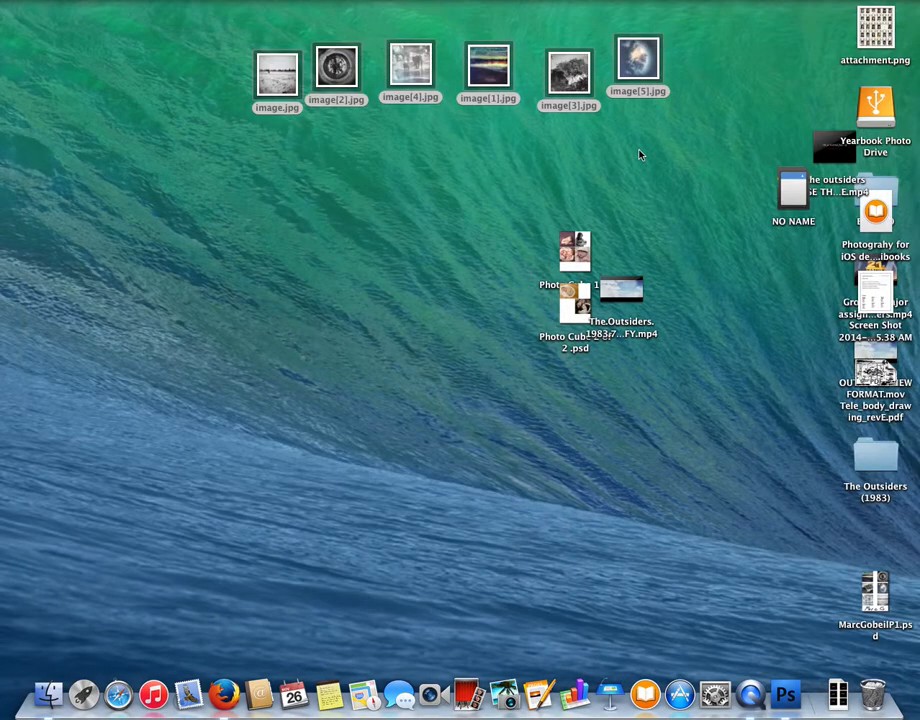
# Move the iBooks file and the saved photo cube PSD to free desktop space, and preview the PSD in Quick Look
pyautogui.moveTo(893, 207); pyautogui.dragTo(748, 266)
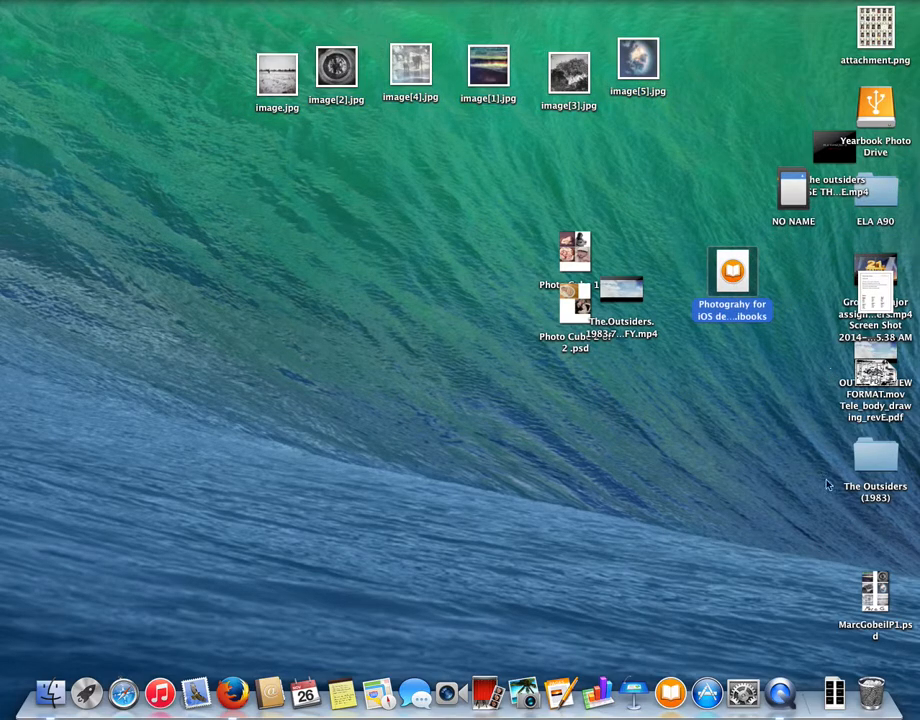
pyautogui.moveTo(877, 597); pyautogui.dragTo(432, 263)
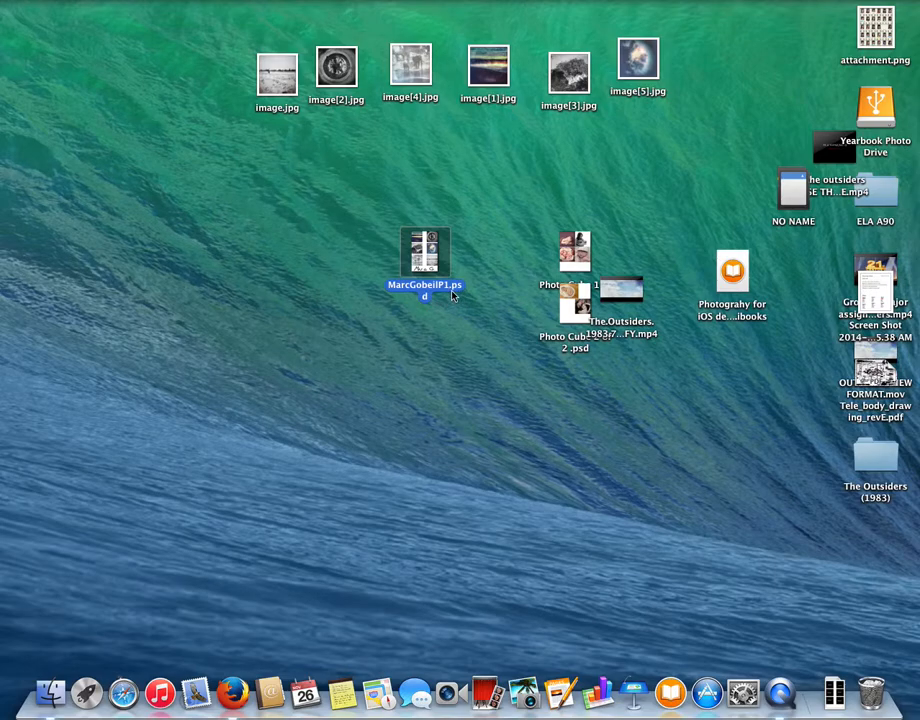
pyautogui.click(476, 269)
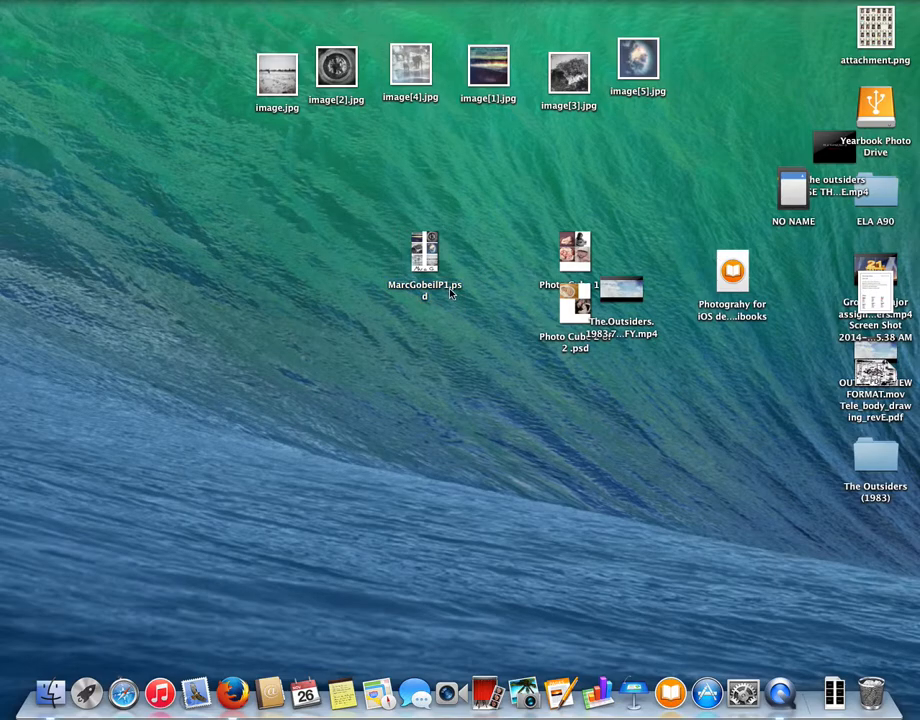
pyautogui.click(430, 265)
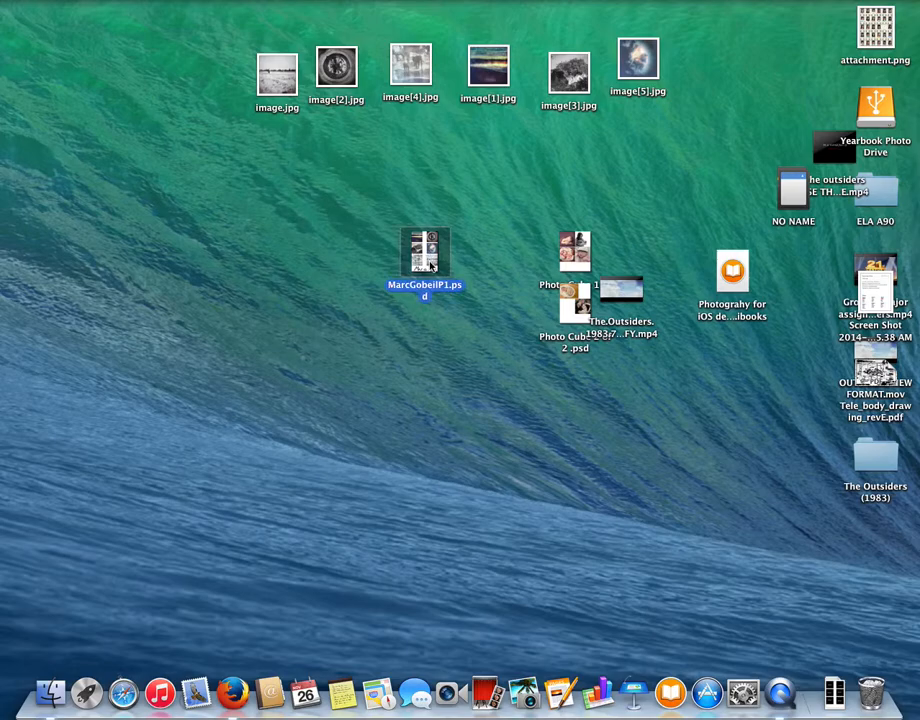
pyautogui.press('space')
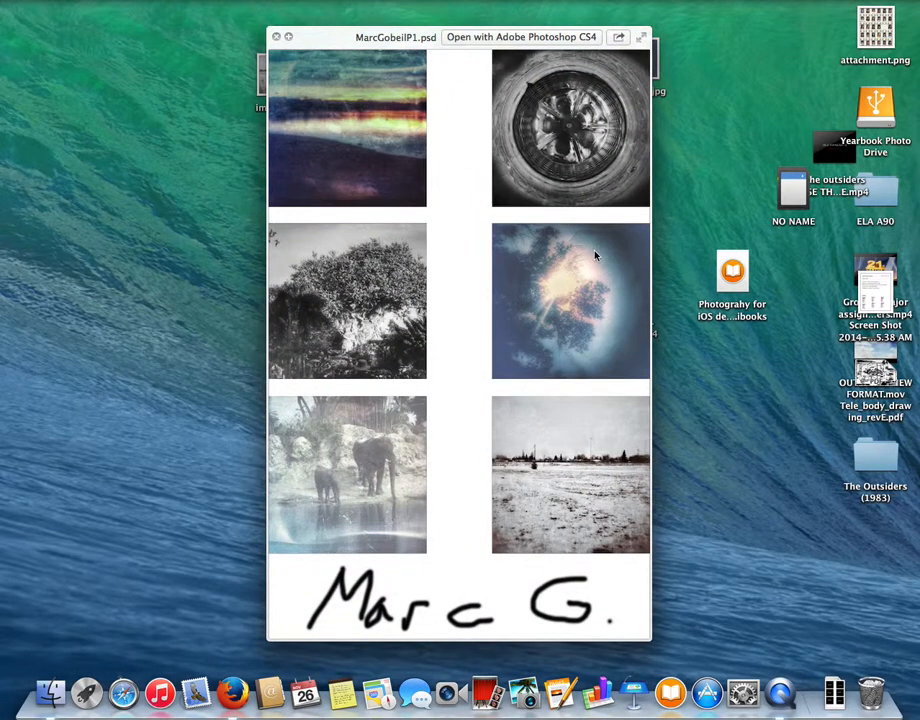